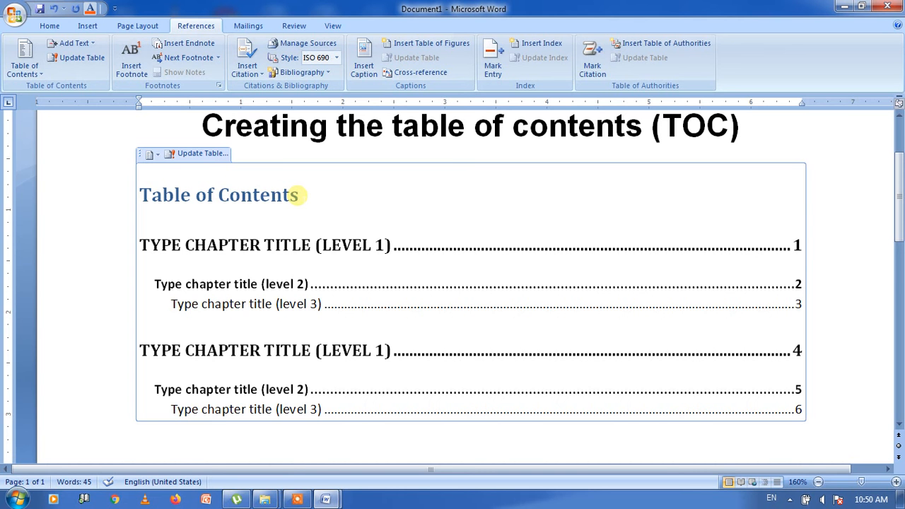
- Replace the table of contents heading with "Syllabus of IT Class 9"
{"action": "type", "text": "of"}
{"action": "key", "text": "BackSpace"}
{"action": "key", "text": "BackSpace"}
{"action": "key", "text": "BackSpace"}
{"action": "key", "text": "BackSpace"}
{"action": "key", "text": "BackSpace"}
{"action": "key", "text": "BackSpace"}
{"action": "key", "text": "BackSpace"}
{"action": "key", "text": "BackSpace"}
{"action": "key", "text": "BackSpace"}
{"action": "key", "text": "BackSpace"}
{"action": "key", "text": "BackSpace"}
{"action": "key", "text": "BackSpace"}
{"action": "key", "text": "BackSpace"}
{"action": "key", "text": "BackSpace"}
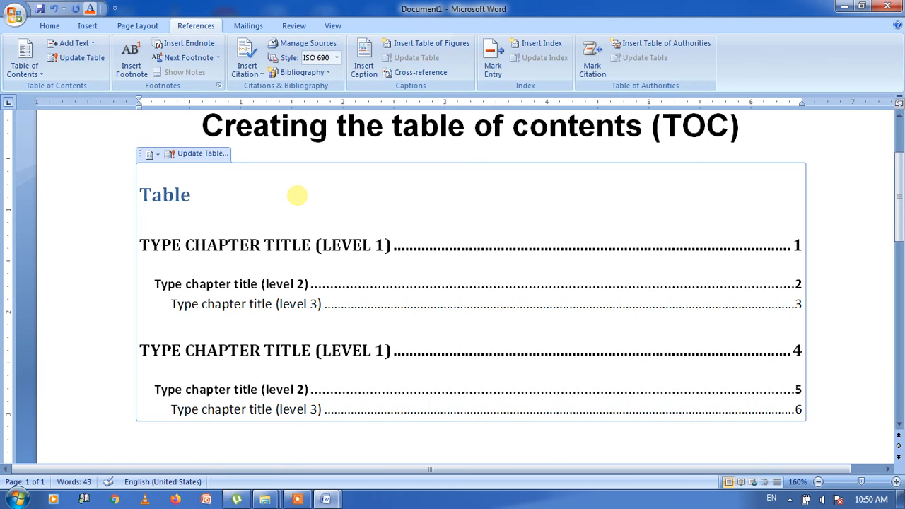
{"action": "type", "text": "of"}
{"action": "key", "text": "BackSpace"}
{"action": "key", "text": "BackSpace"}
{"action": "key", "text": "BackSpace"}
{"action": "key", "text": "BackSpace"}
{"action": "key", "text": "BackSpace"}
{"action": "key", "text": "BackSpace"}
{"action": "key", "text": "BackSpace"}
{"action": "key", "text": "BackSpace"}
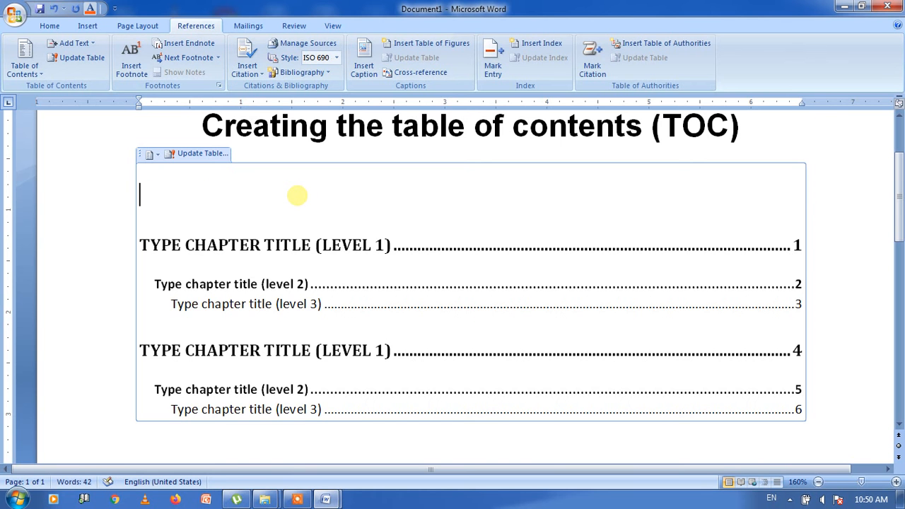
{"action": "type", "text": "syllabus  of IT"}
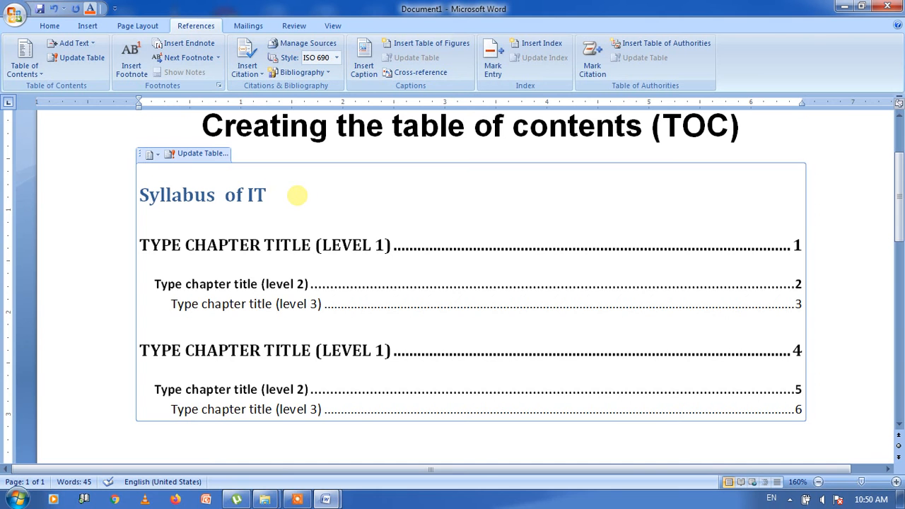
{"action": "type", "text": " Class ("}
{"action": "key", "text": "BackSpace"}
{"action": "type", "text": "9"}
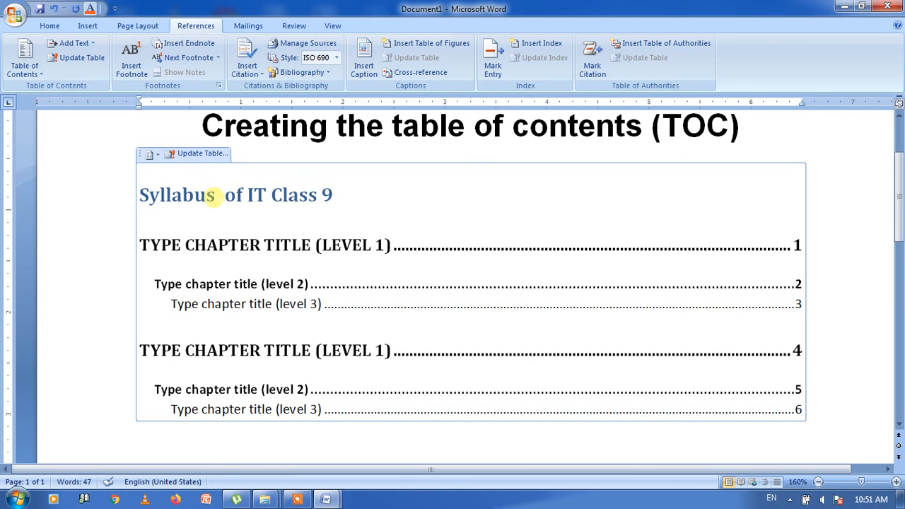
- Replace the word "Syllabus" in the table heading with "Index"
{"action": "double_click", "coordinate": [203, 195]}
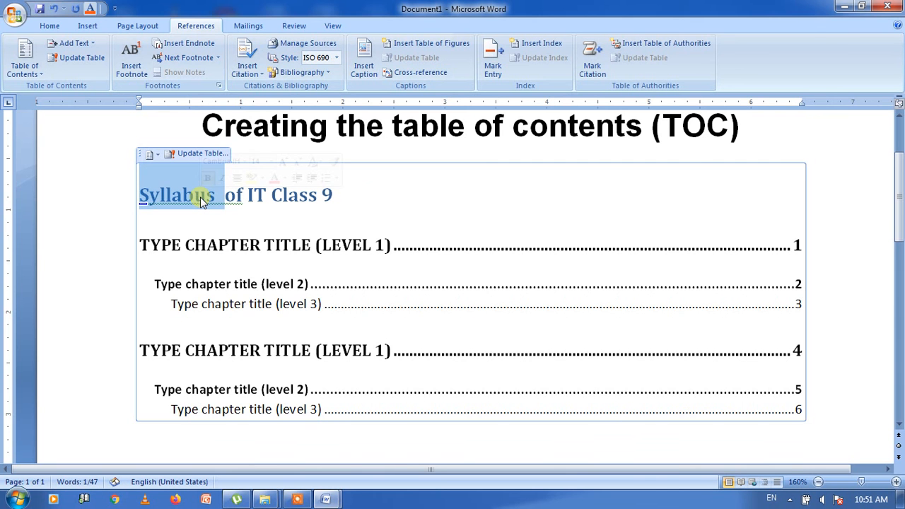
{"action": "type", "text": "i"}
{"action": "key", "text": "BackSpace"}
{"action": "type", "text": "In dexo"}
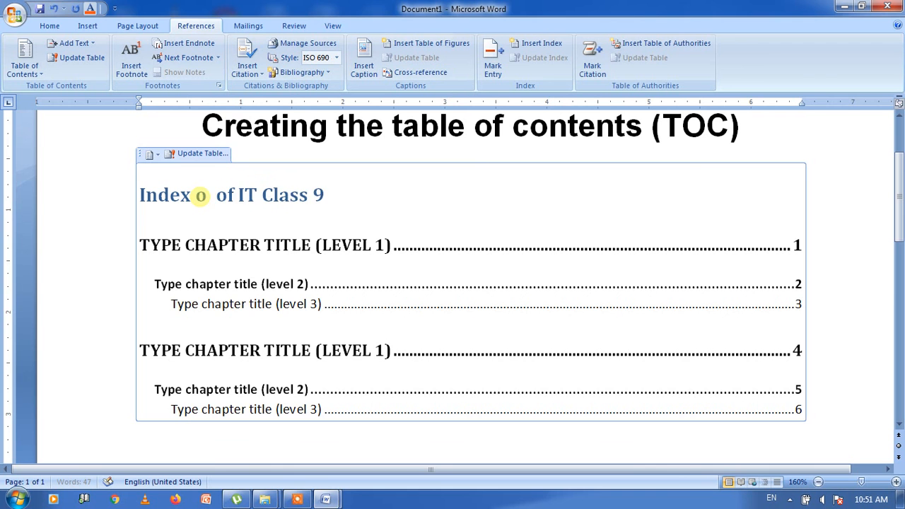
{"action": "key", "text": "BackSpace"}
{"action": "key", "text": "BackSpace"}
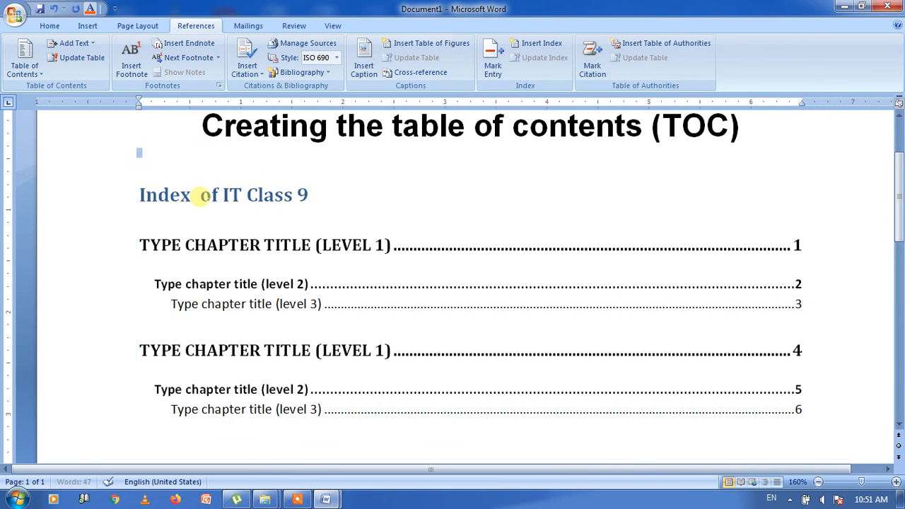
- Insert the word "book" after "IT" in the table heading and apply Capitalize Each Word to it
{"action": "left_click", "coordinate": [247, 195]}
{"action": "type", "text": "book"}
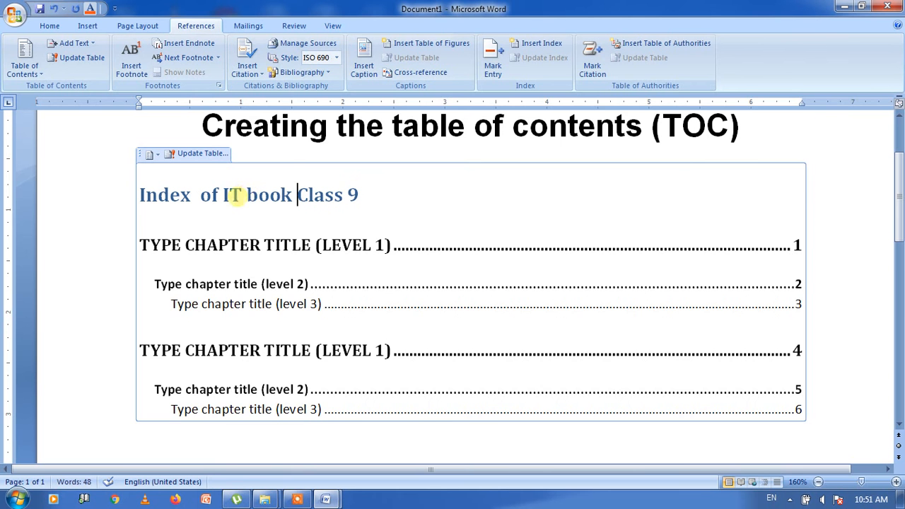
{"action": "double_click", "coordinate": [257, 194]}
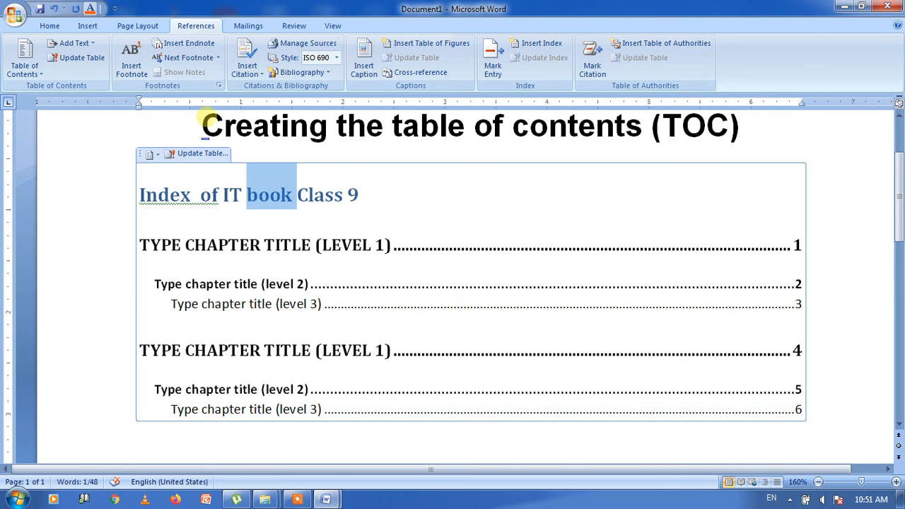
{"action": "left_click", "coordinate": [49, 26]}
{"action": "left_click", "coordinate": [217, 67]}
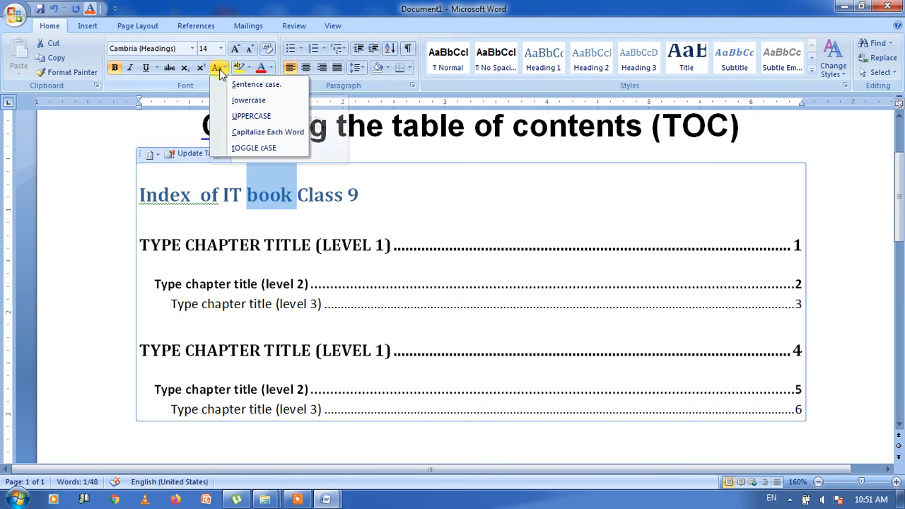
{"action": "left_click", "coordinate": [255, 135]}
- Replace the first level 1 placeholder title with "INTRODUCTION TO IT AND ITES"
{"action": "left_click", "coordinate": [397, 214]}
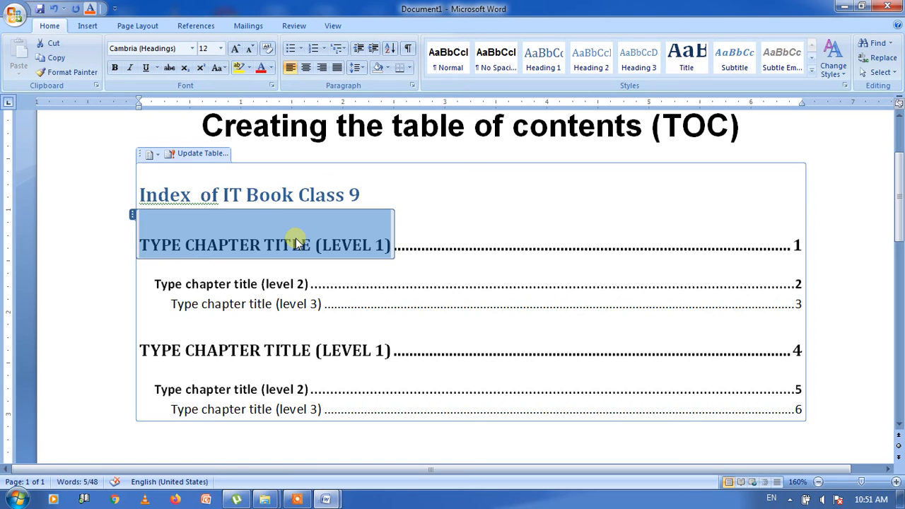
{"action": "type", "text": "I"}
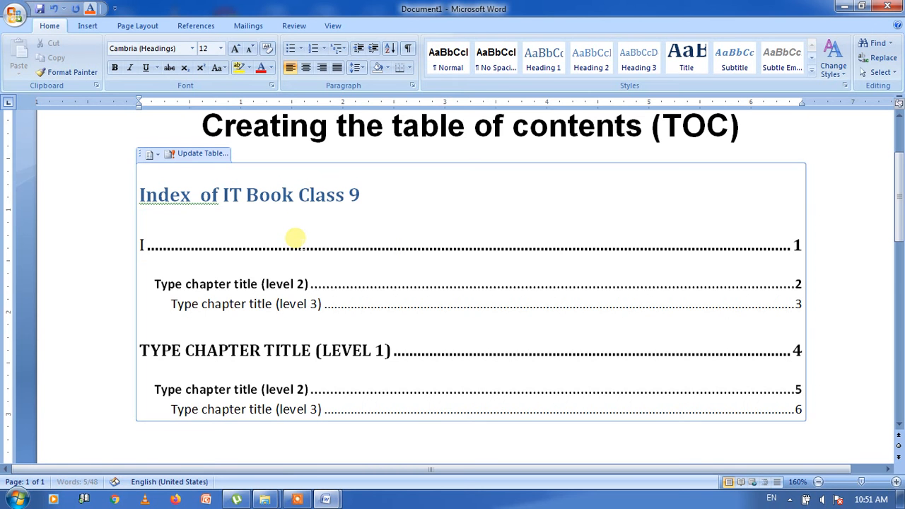
{"action": "type", "text": "NTRODUC"}
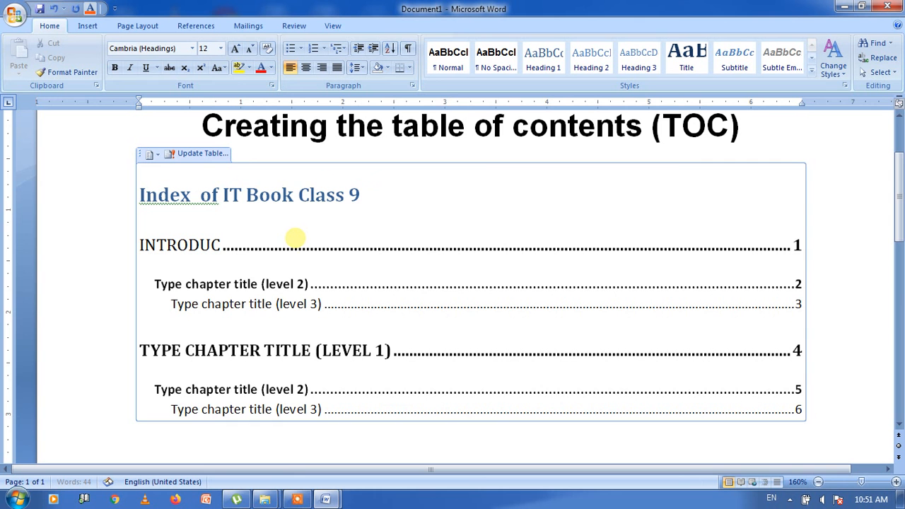
{"action": "type", "text": "TION TO I"}
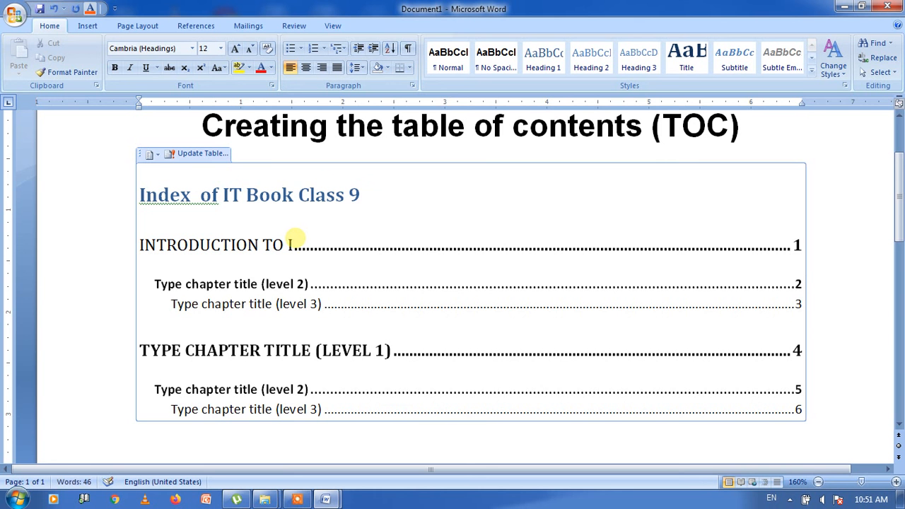
{"action": "type", "text": "T AND ITES"}
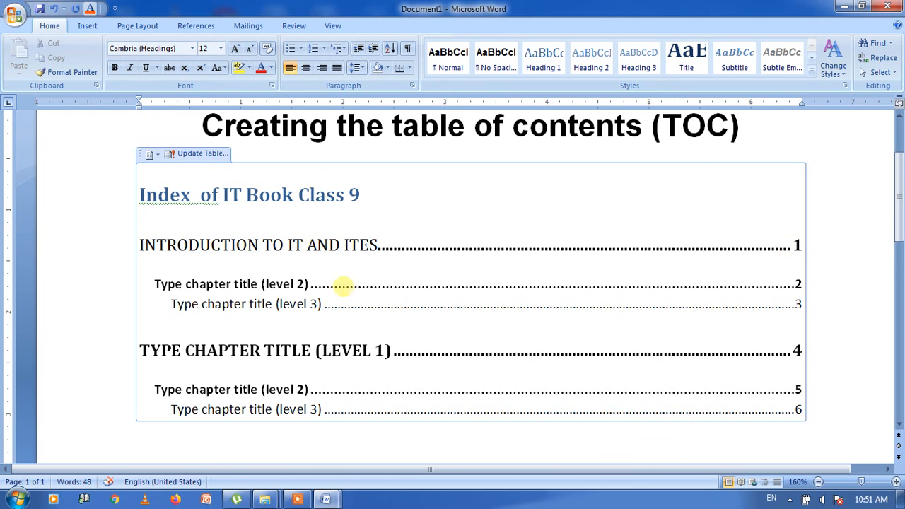
- Replace the first level 2 placeholder title with "Basics of IT Companies"
{"action": "left_click", "coordinate": [253, 282]}
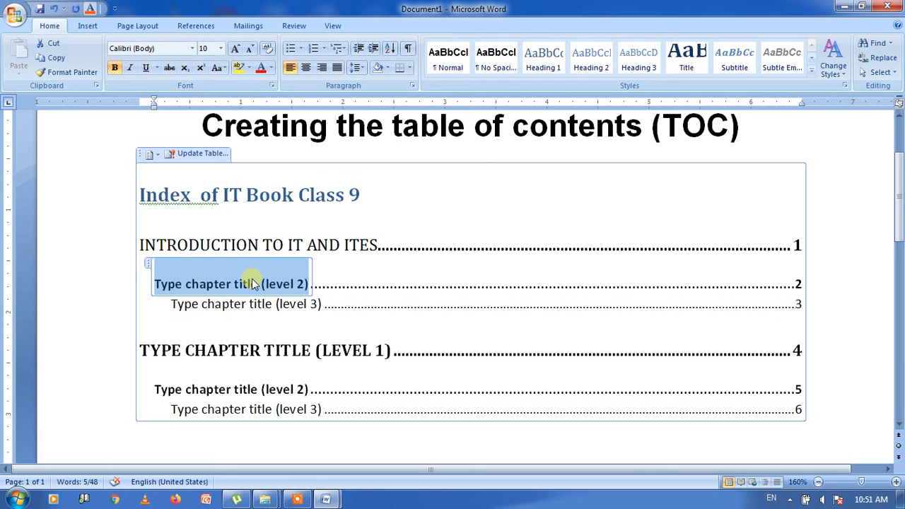
{"action": "type", "text": "Basi"}
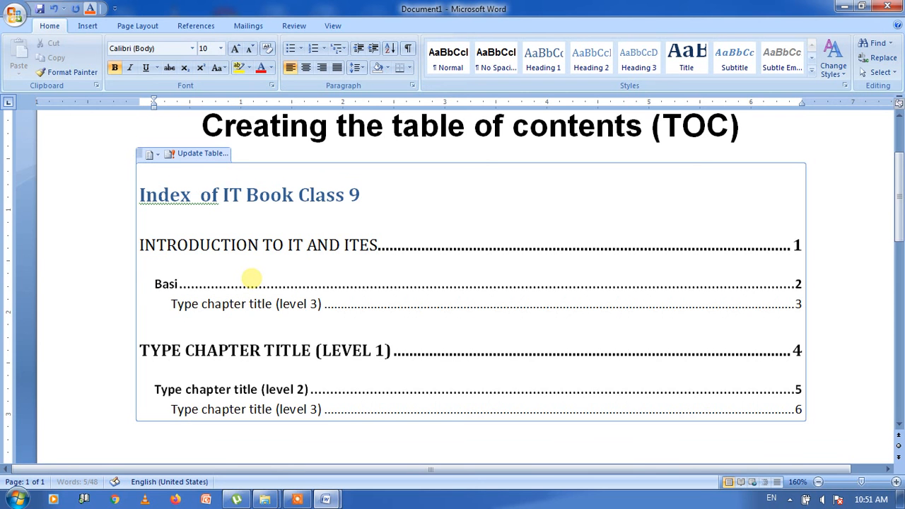
{"action": "type", "text": "cs of it"}
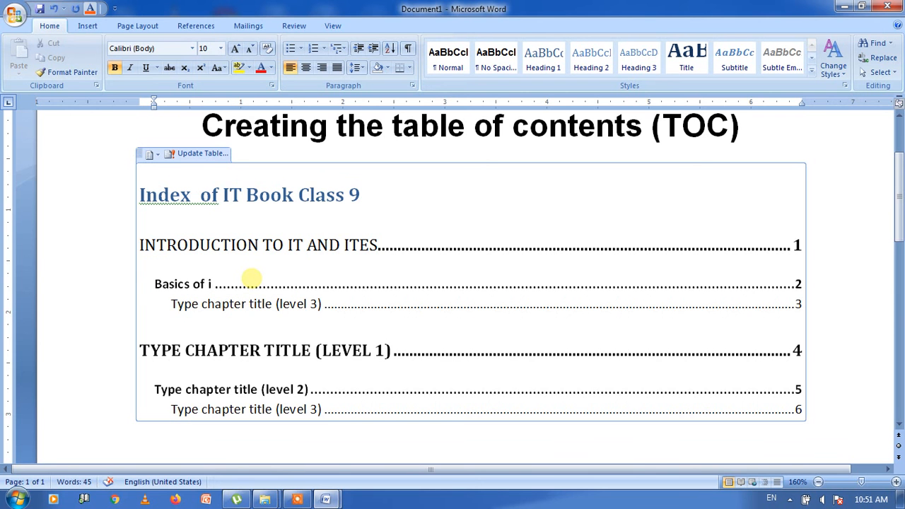
{"action": "key", "text": "BackSpace"}
{"action": "key", "text": "BackSpace"}
{"action": "type", "text": "IT Company"}
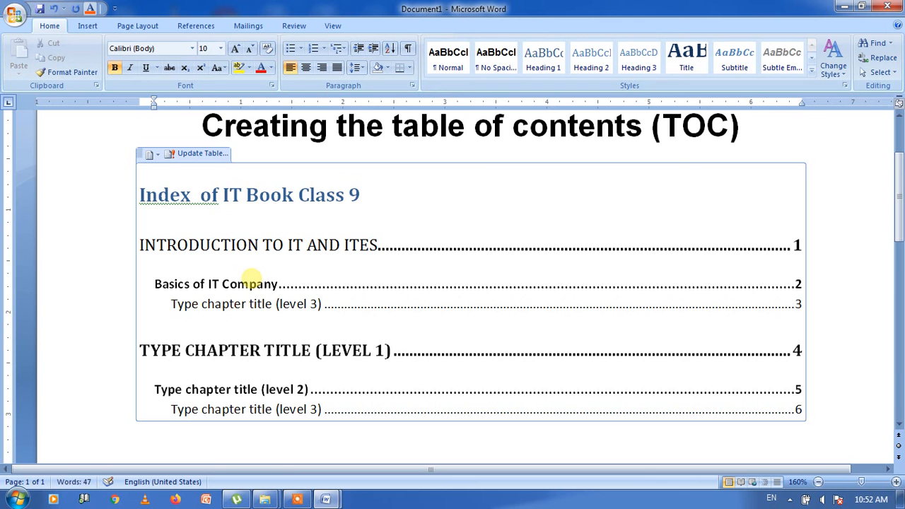
{"action": "key", "text": "BackSpace"}
{"action": "type", "text": "ies"}
- Replace the first level 3 placeholder title with "Structure o IT Companies"
{"action": "left_click", "coordinate": [278, 307]}
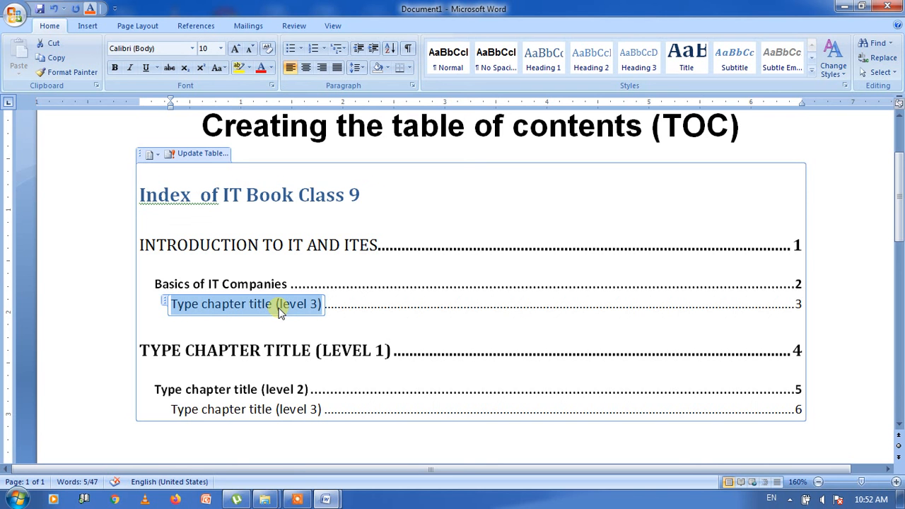
{"action": "type", "text": "Structure o IT Companies"}
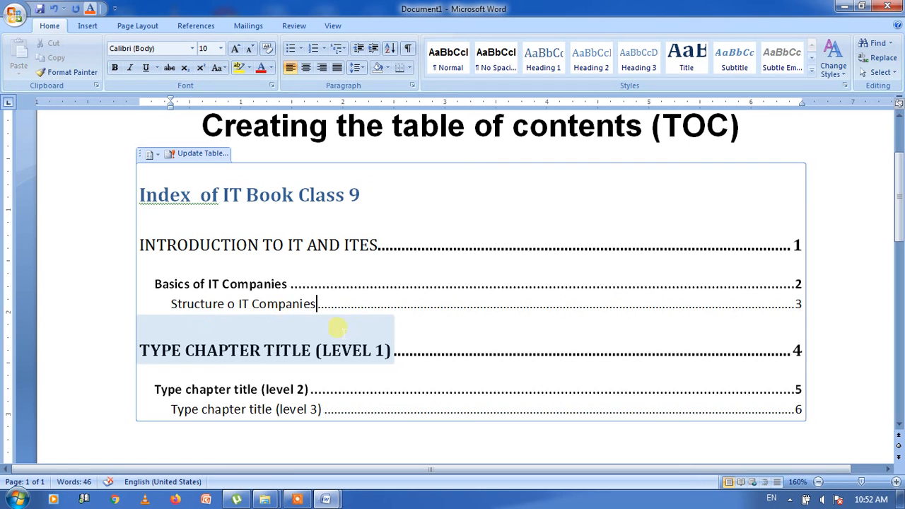
{"action": "left_click", "coordinate": [799, 284]}
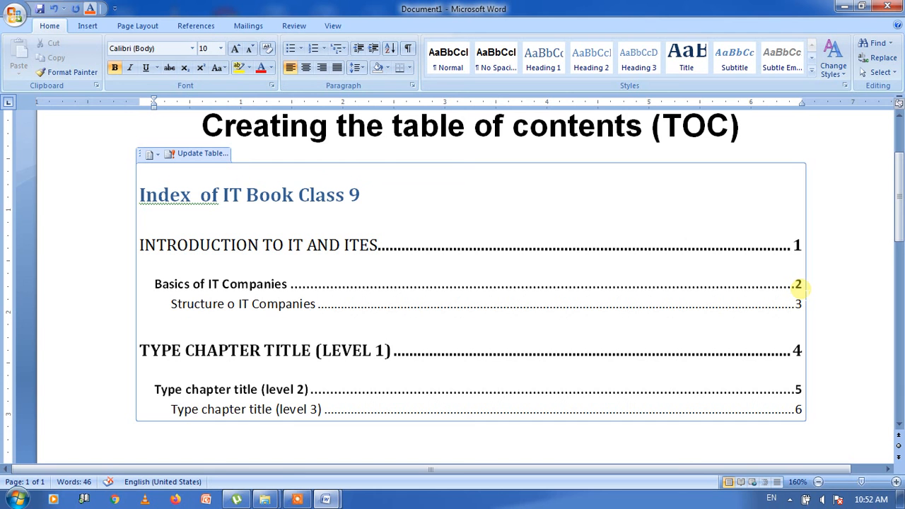
{"action": "left_click", "coordinate": [801, 304]}
{"action": "left_click", "coordinate": [360, 352]}
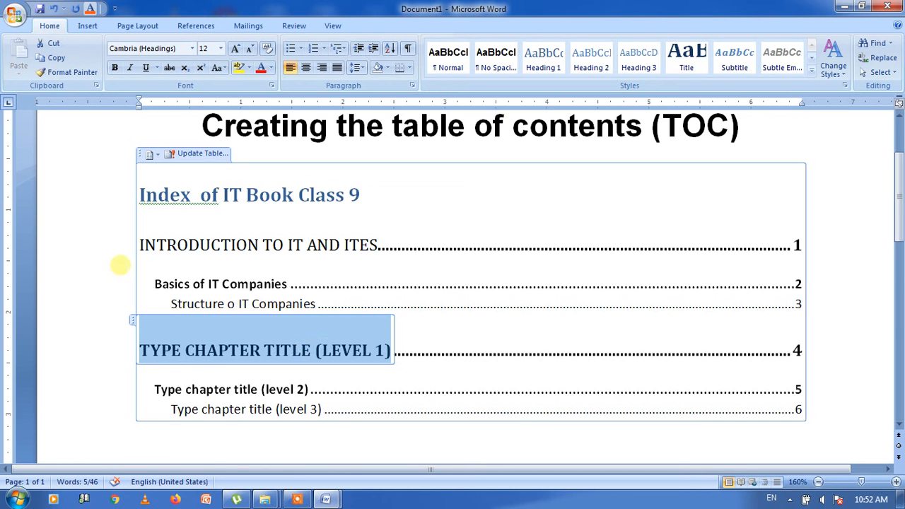
- Insert the prefix "UNIT :1" before the title "INTRODUCTION TO IT AND ITES"
{"action": "left_click", "coordinate": [138, 244]}
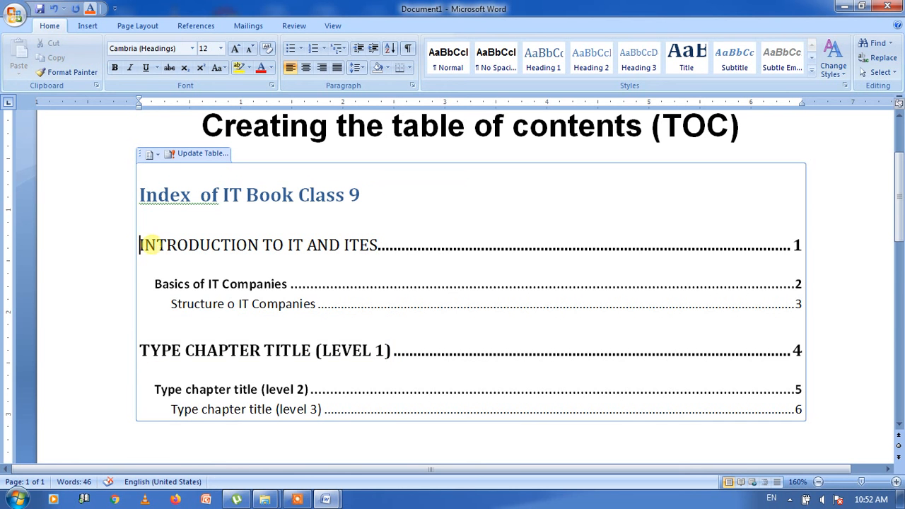
{"action": "type", "text": "UNIT"}
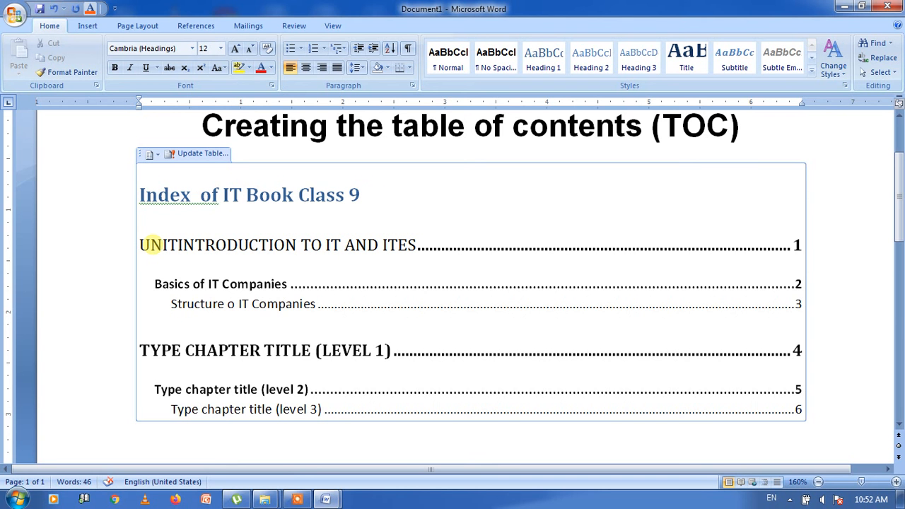
{"action": "type", "text": " :1"}
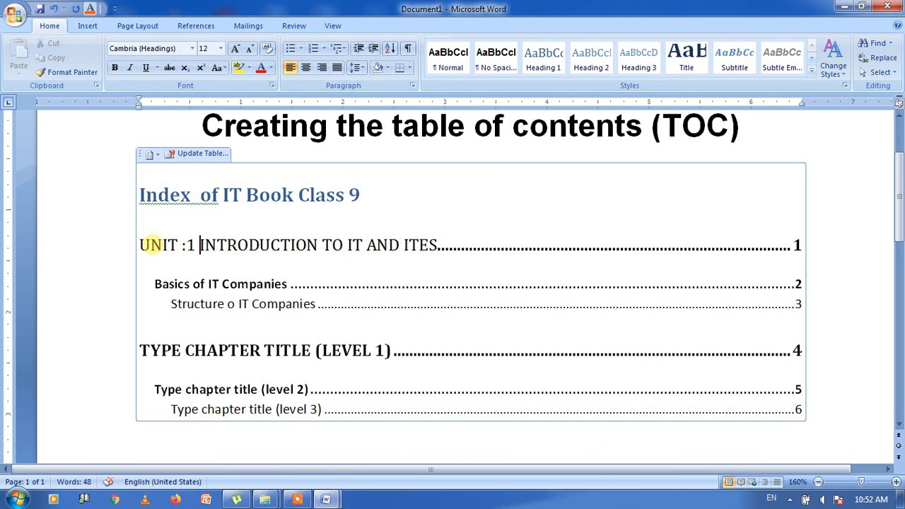
- Replace the second level 1 placeholder title with "UNIT 2 KEYBOARD SKILLS"
{"action": "left_click", "coordinate": [179, 352]}
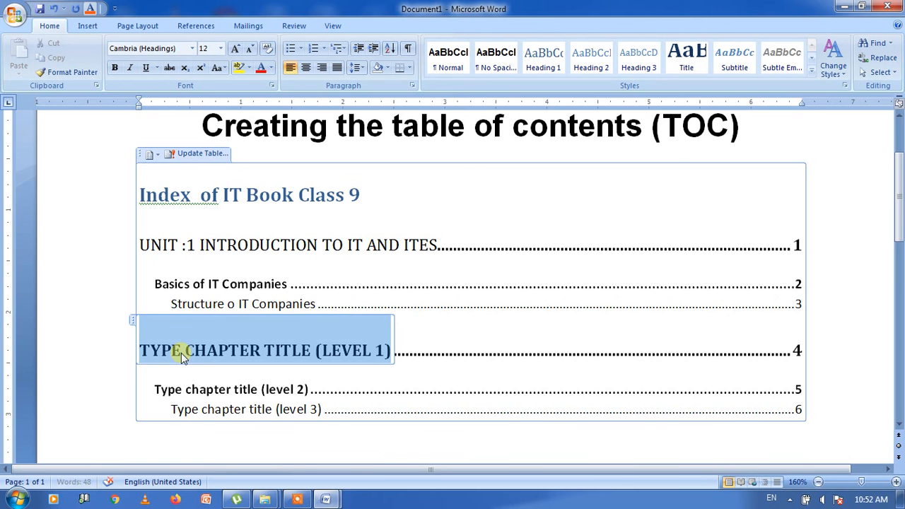
{"action": "type", "text": "UNIT"}
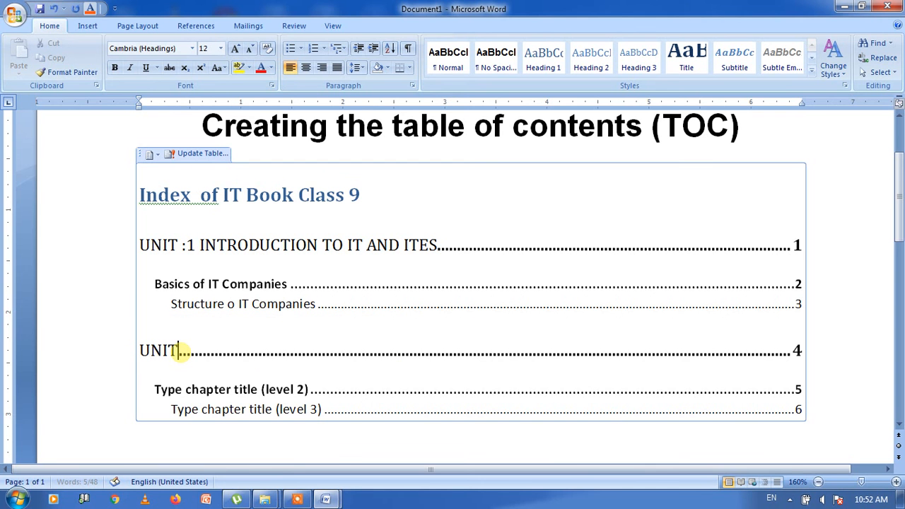
{"action": "type", "text": " 2"}
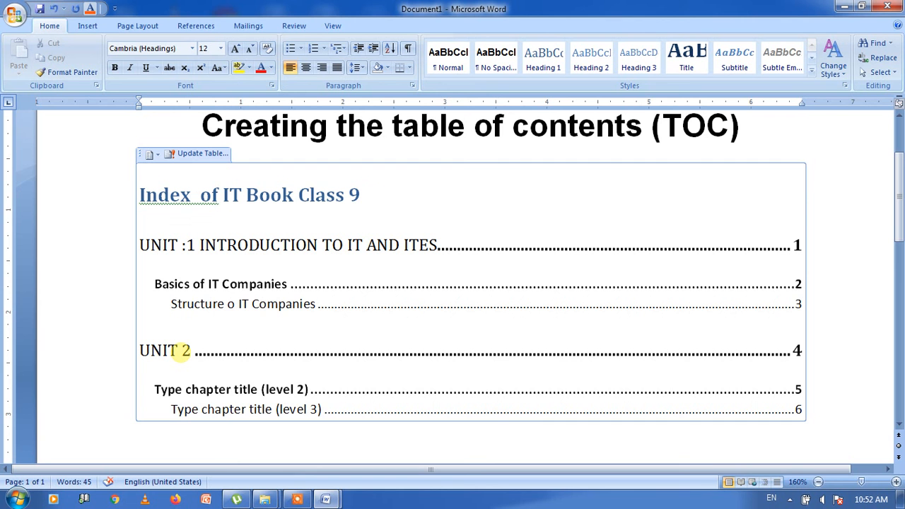
{"action": "type", "text": " KY=E"}
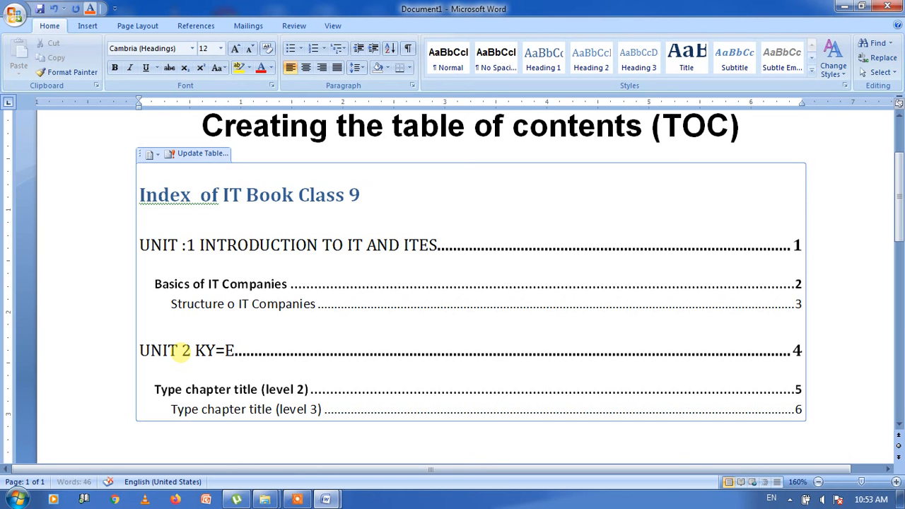
{"action": "key", "text": "BackSpace"}
{"action": "key", "text": "BackSpace"}
{"action": "key", "text": "BackSpace"}
{"action": "type", "text": "EYBOARD"}
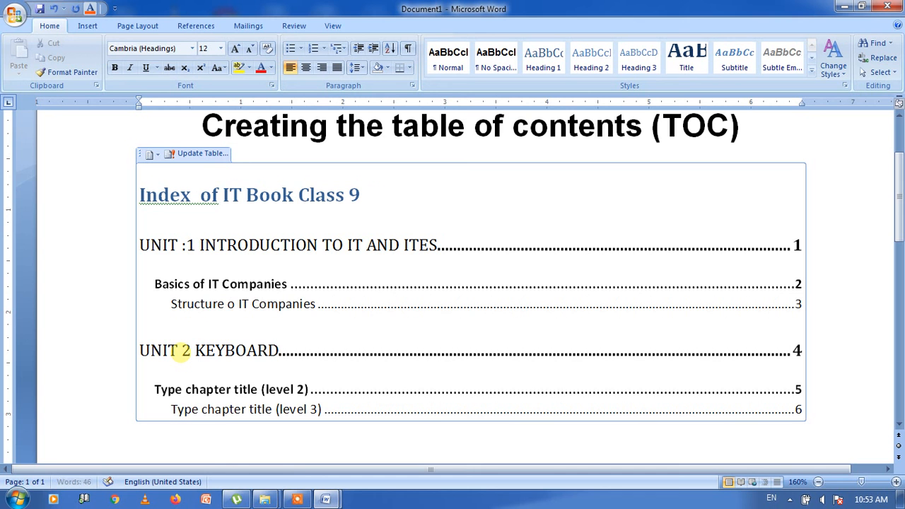
{"action": "type", "text": " SKILLS"}
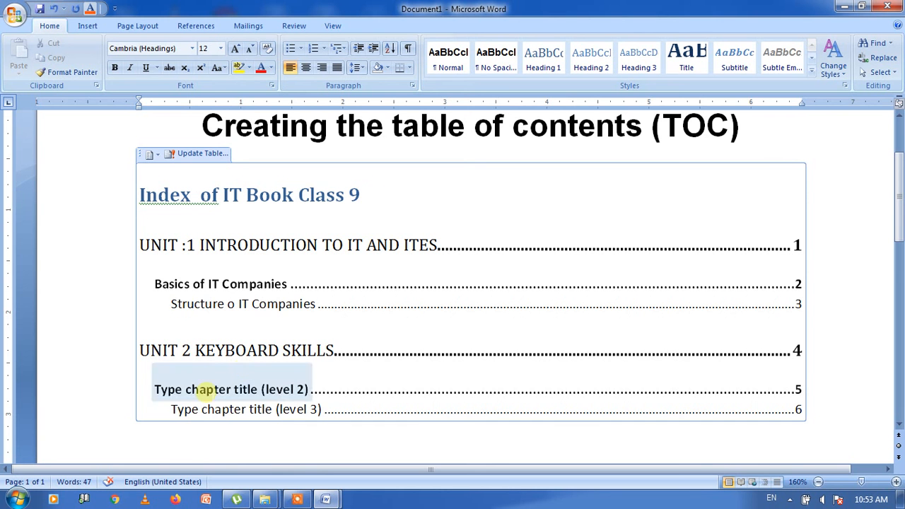
- Replace the level 2 placeholder title under Unit 2 with "Basics of typing skills"
{"action": "left_click", "coordinate": [249, 388]}
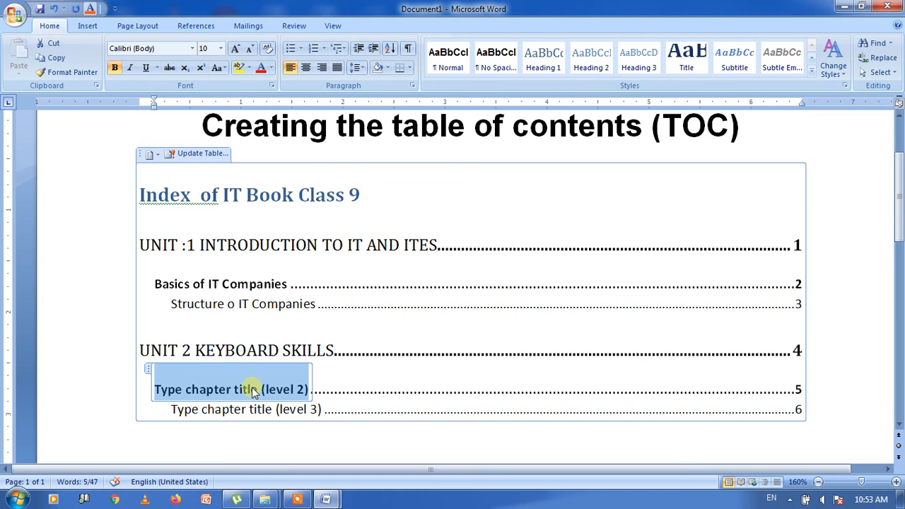
{"action": "type", "text": "b"}
{"action": "key", "text": "BackSpace"}
{"action": "type", "text": "Basics of"}
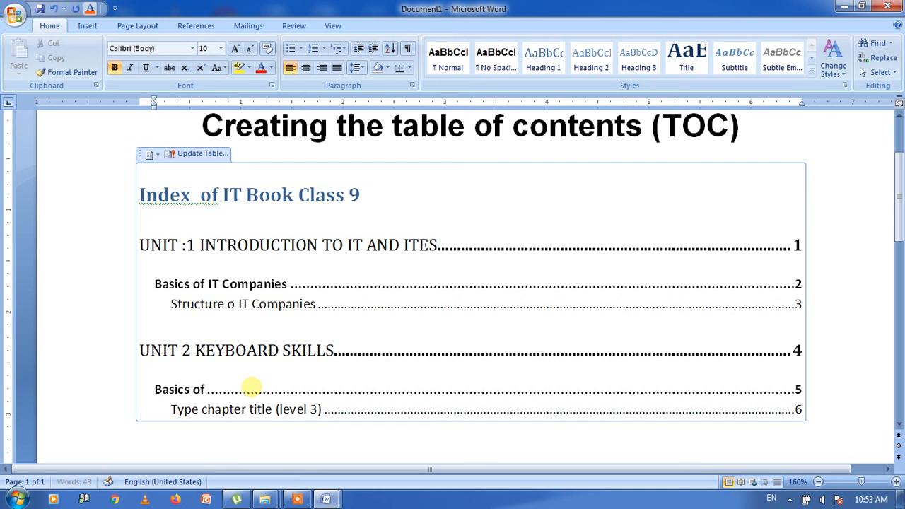
{"action": "type", "text": " typing skills"}
- Replace the level 3 placeholder title under Unit 2 with "Basics of hindi typing"
{"action": "left_click", "coordinate": [274, 410]}
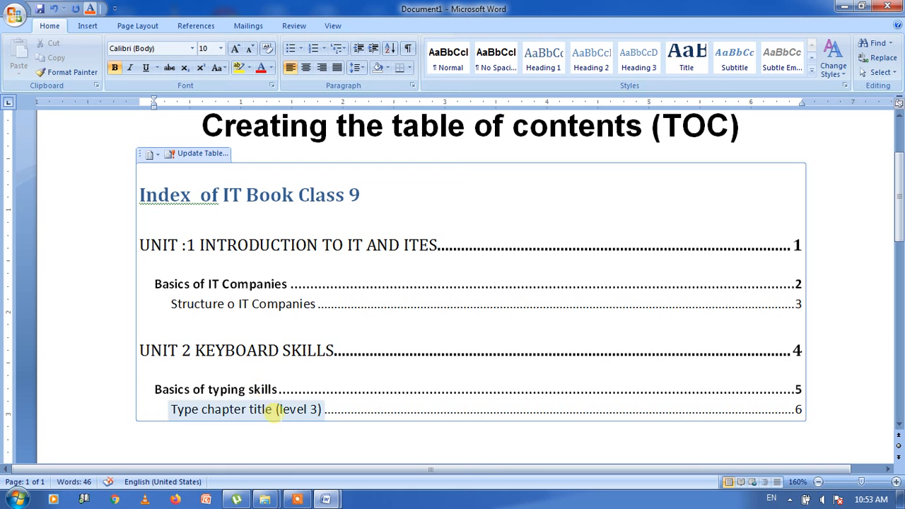
{"action": "left_click", "coordinate": [275, 410]}
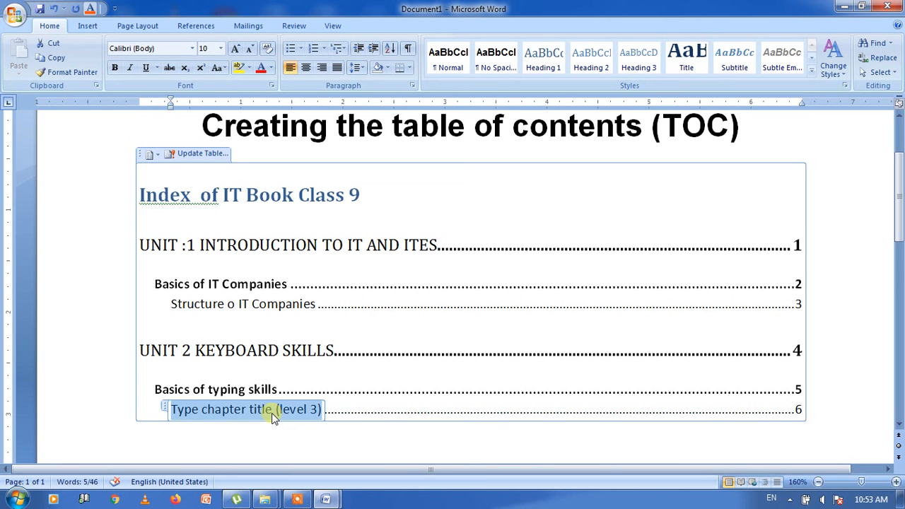
{"action": "type", "text": "Bas"}
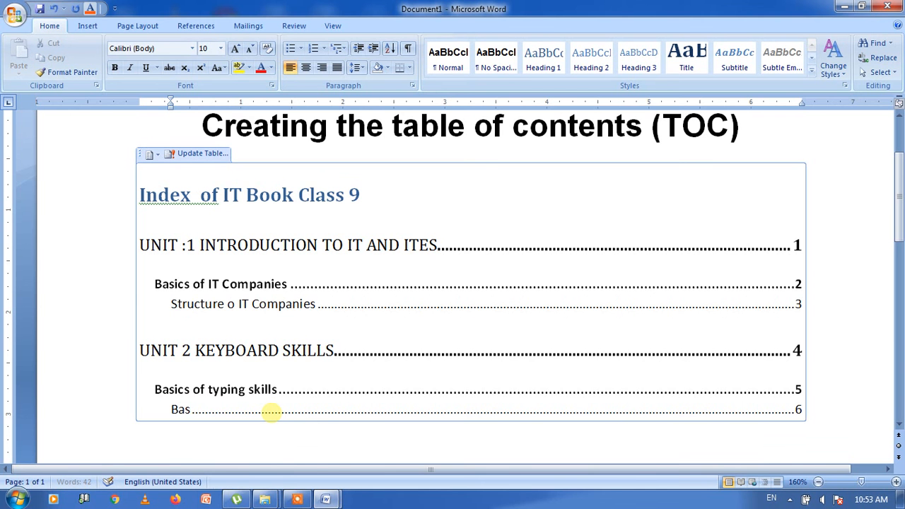
{"action": "type", "text": "ics of hin"}
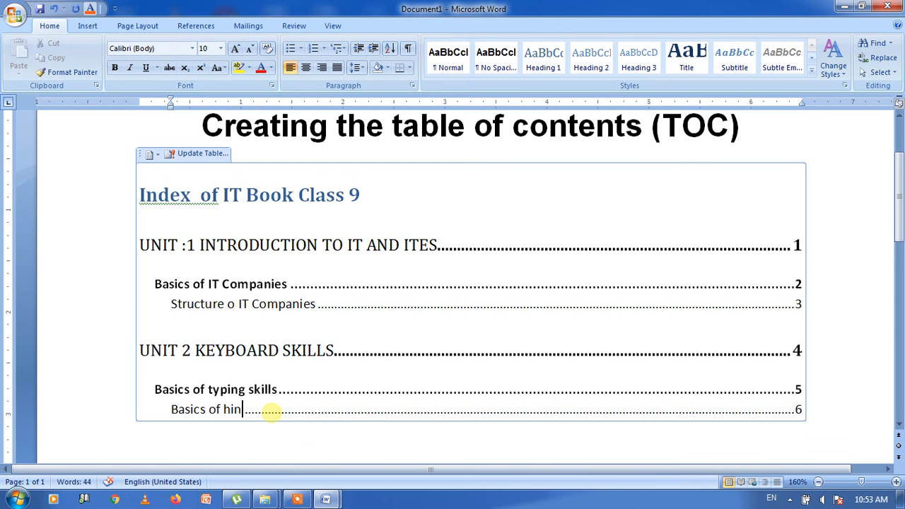
{"action": "type", "text": "di typing"}
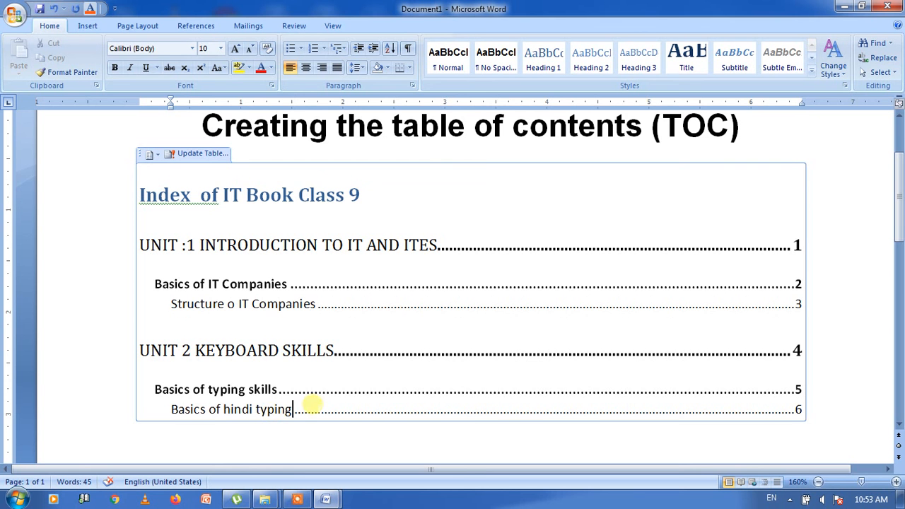
- Add the entry "Unit 3: Digital Documentation" below the Unit 2 entries, with a dotted leader and page number 7
{"action": "left_click", "coordinate": [802, 409]}
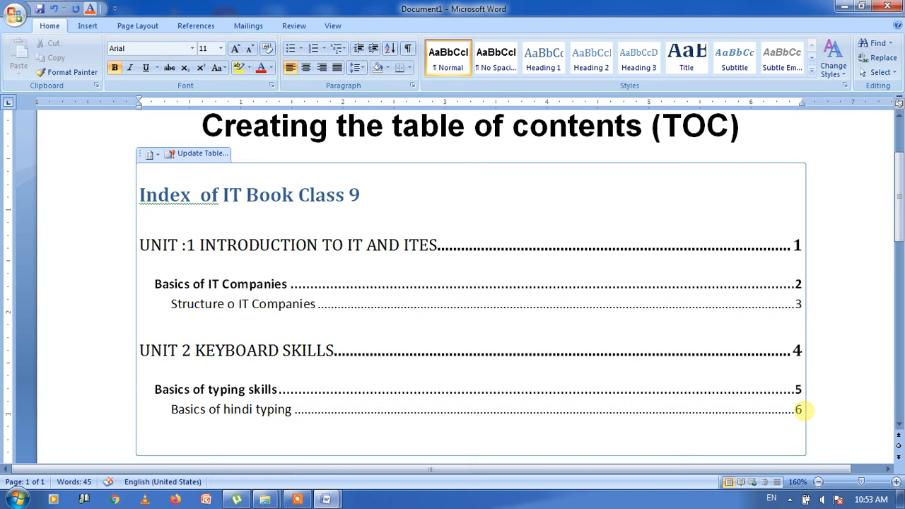
{"action": "type", "text": "Unit 3:"}
{"action": "type", "text": "Dig"}
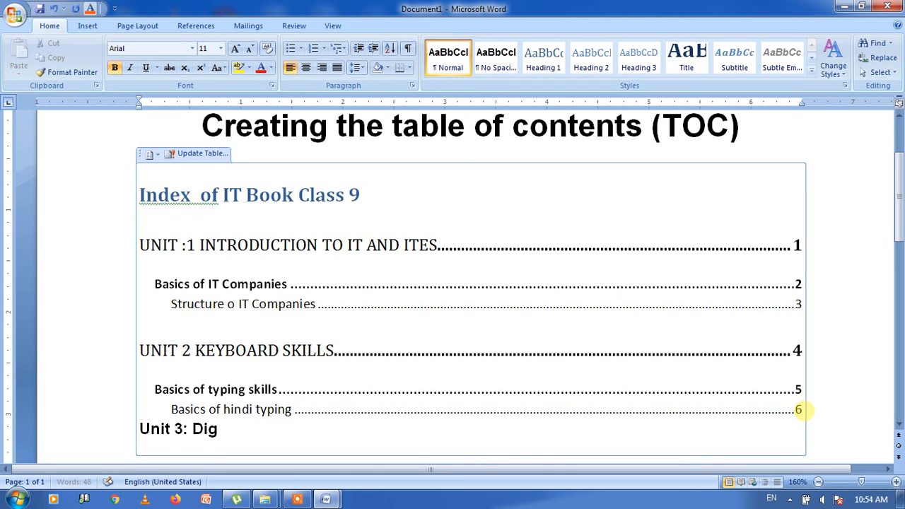
{"action": "type", "text": "ital do"}
{"action": "key", "text": "BackSpace"}
{"action": "key", "text": "BackSpace"}
{"action": "type", "text": "D"}
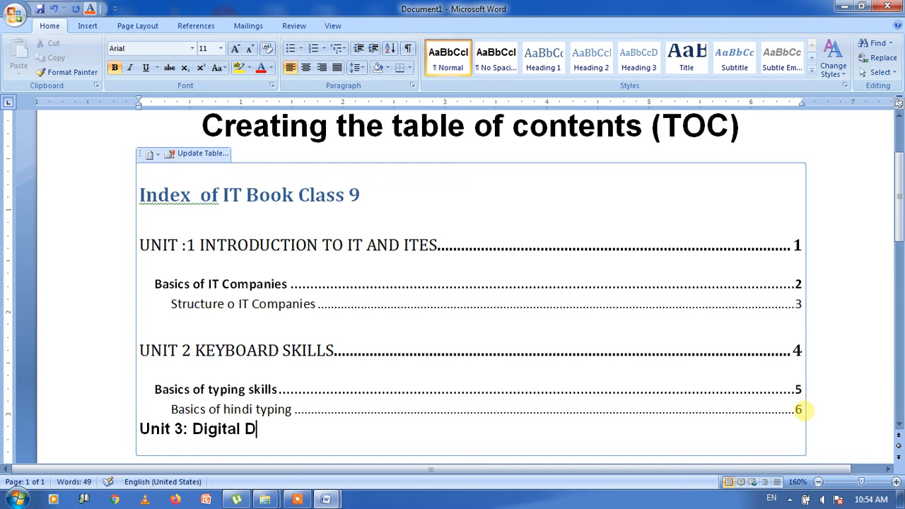
{"action": "type", "text": "ocumentati"}
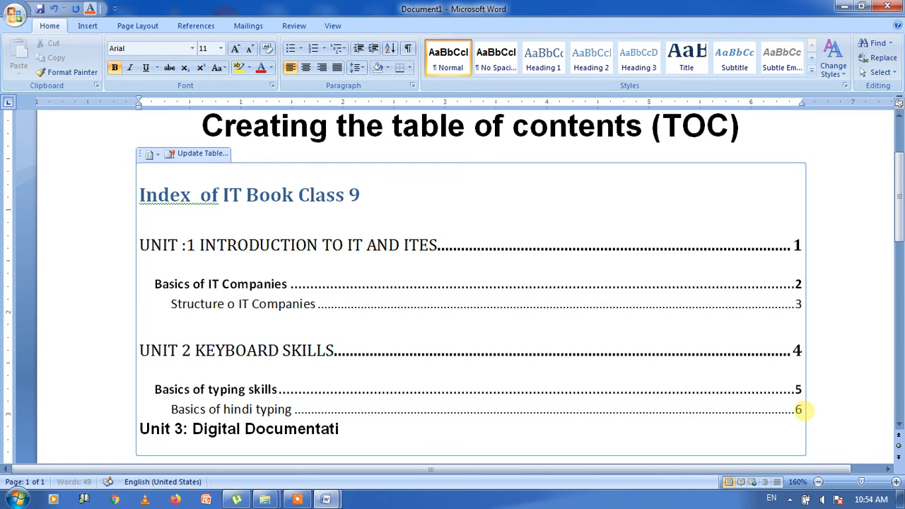
{"action": "type", "text": "on ............"}
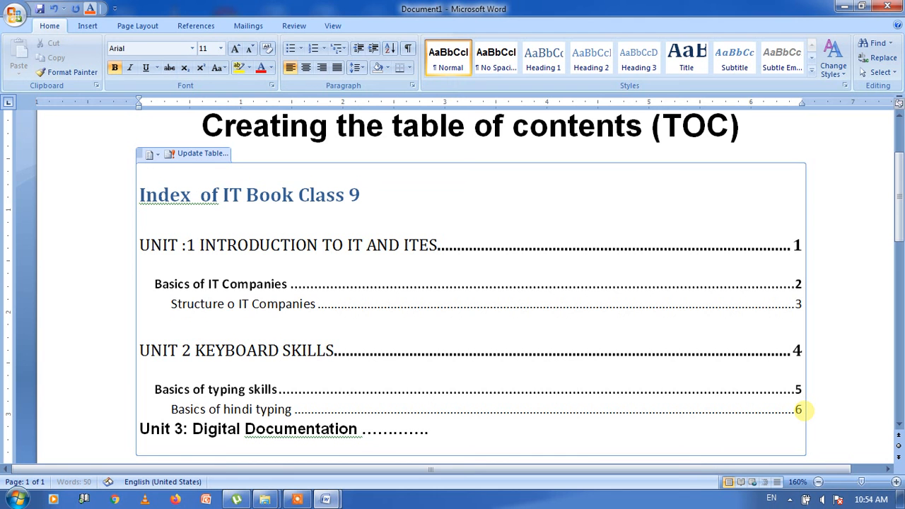
{"action": "type", "text": "..........................................................7"}
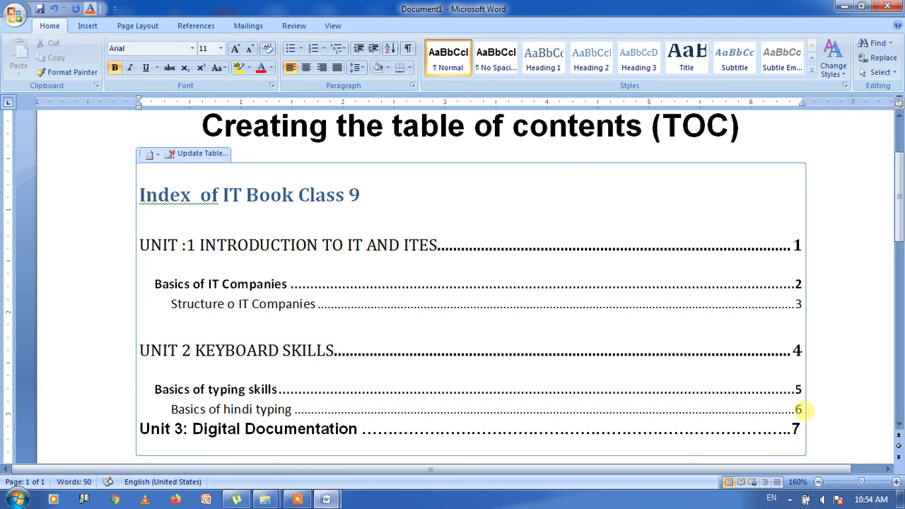
- Add an indented entry "Basics of Ms Word" under Unit 3 with a dotted leader and page number 8, fitted on one line
{"action": "key", "text": "Return"}
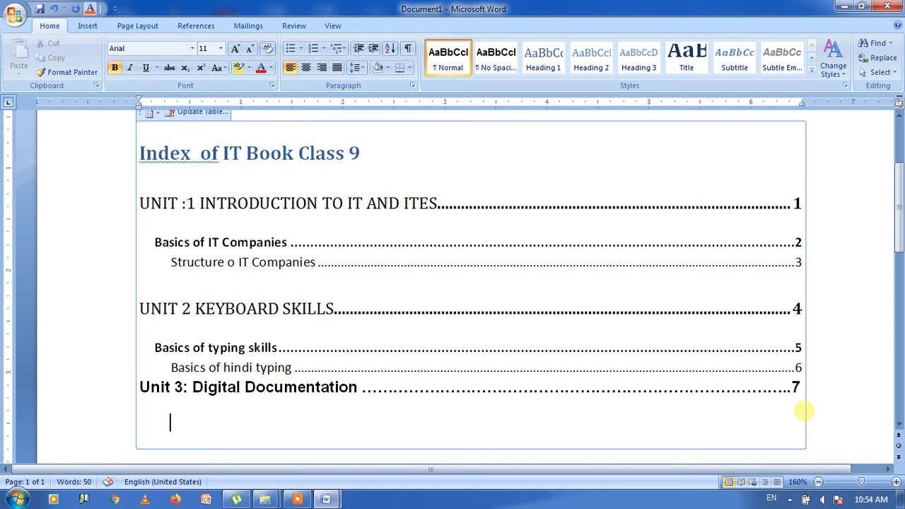
{"action": "type", "text": "basics"}
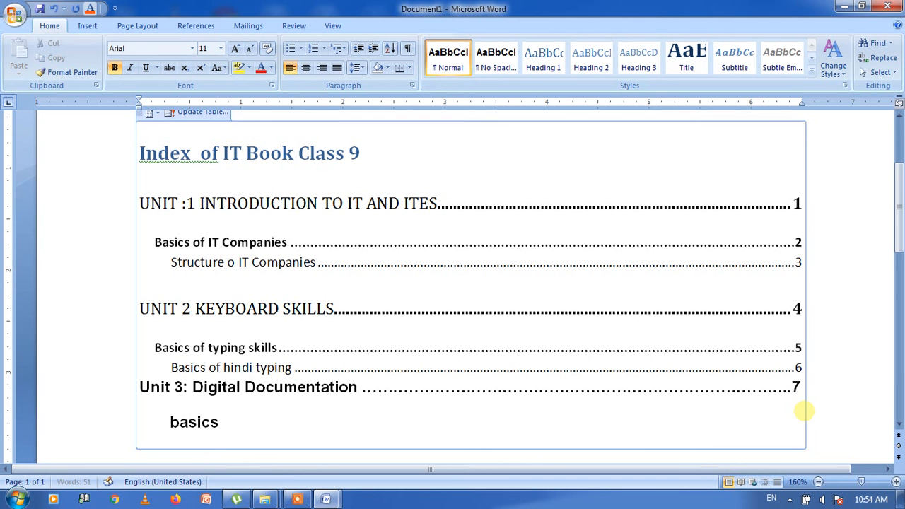
{"action": "type", "text": " of Ms Wor"}
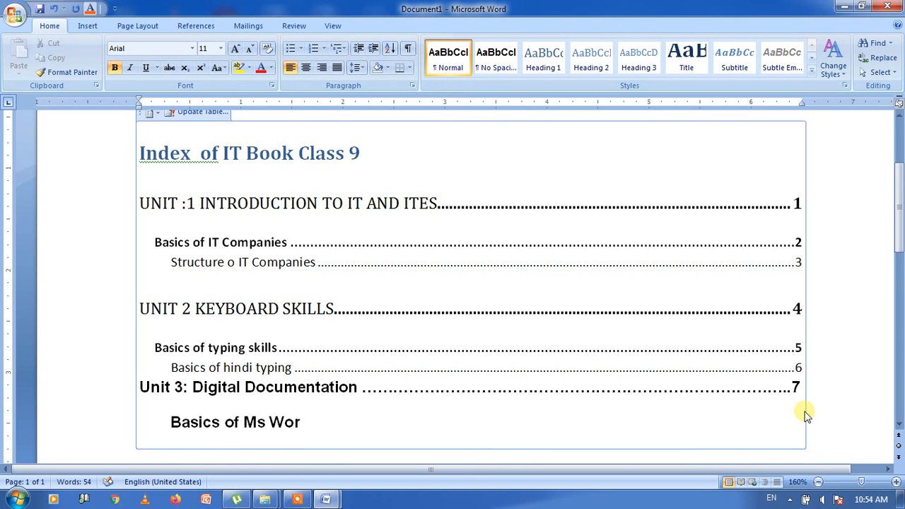
{"action": "type", "text": "d ..............................................."}
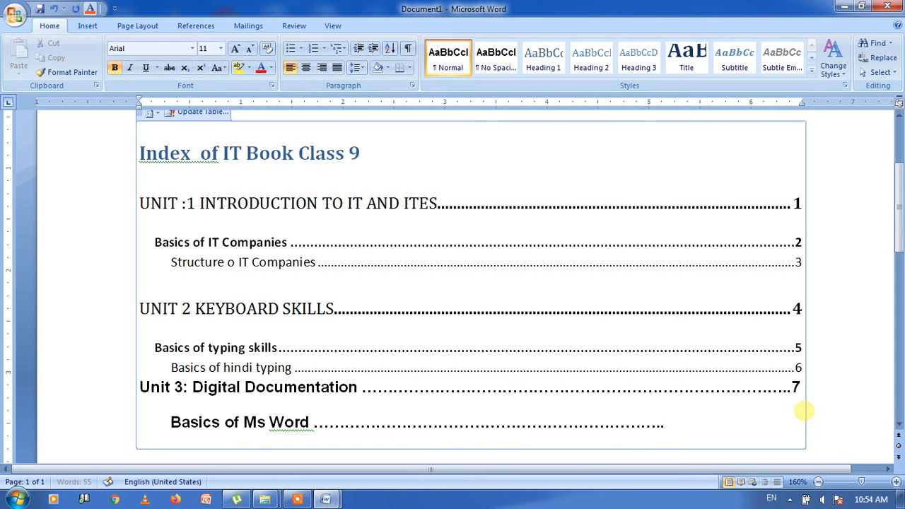
{"action": "type", "text": ".................."}
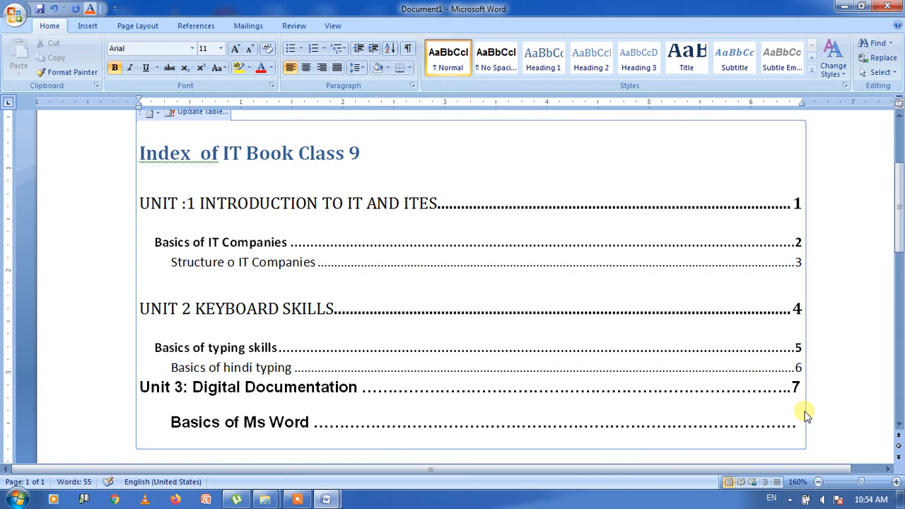
{"action": "type", "text": "1"}
{"action": "key", "text": "BackSpace"}
{"action": "type", "text": "8"}
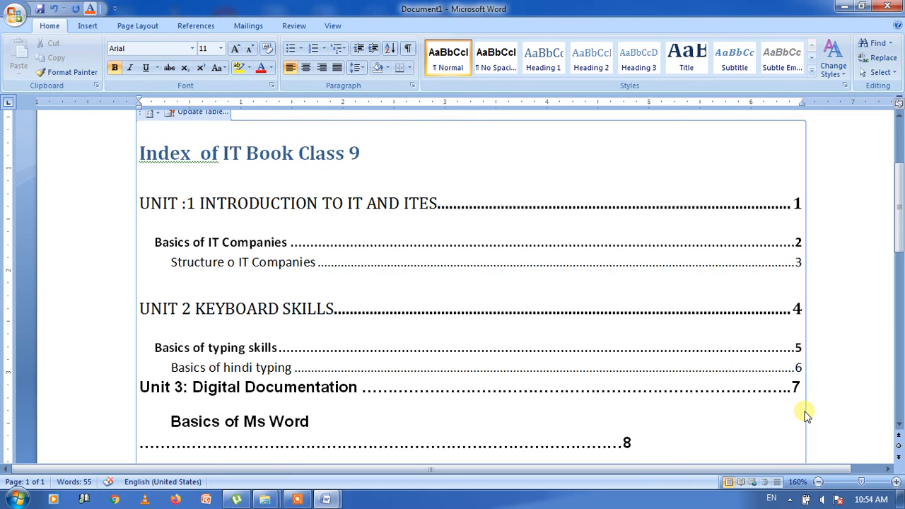
{"action": "key", "text": "Left"}
{"action": "key", "text": "BackSpace"}
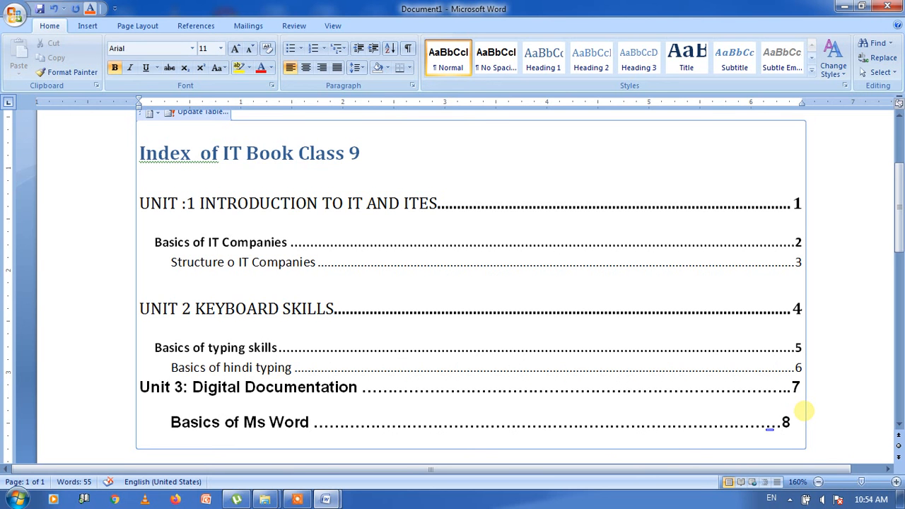
- Add the entry "Unit 4: Electronic spreadsheet" on a new line, with a dotted leader and page number 9
{"action": "key", "text": "End"}
{"action": "key", "text": "Return"}
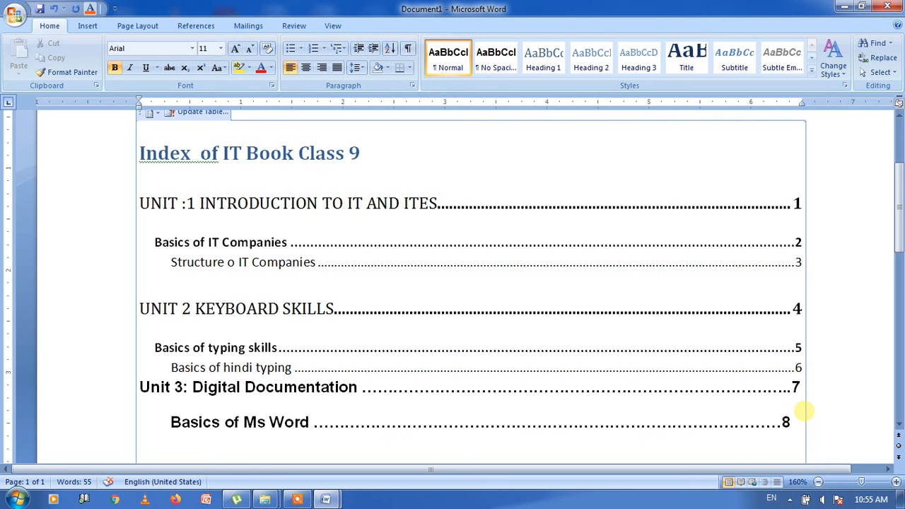
{"action": "type", "text": "Unit 4: Electronic spread"}
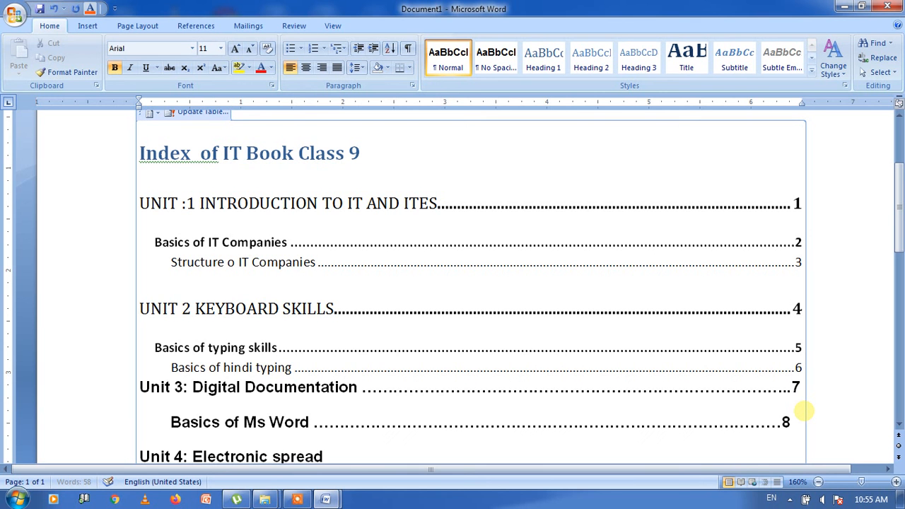
{"action": "type", "text": "sheet ...............................................................................................9"}
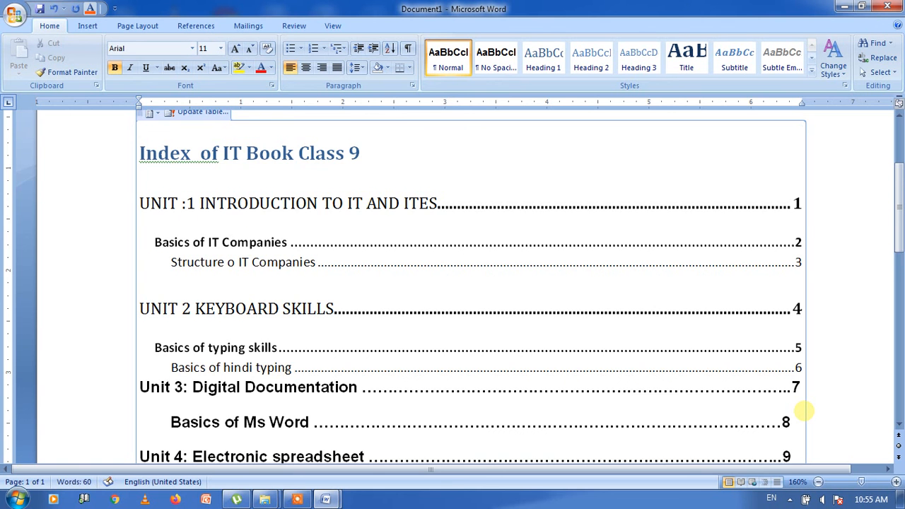
- Add an indented entry "Basics of Ms Excel" under Unit 4, with a dotted leader and page number 10
{"action": "key", "text": "Return"}
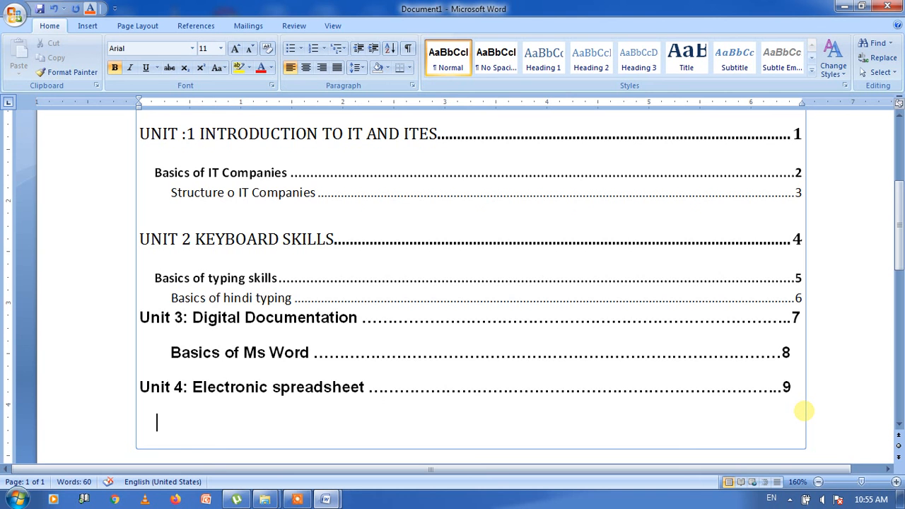
{"action": "type", "text": "Basics of Ms "}
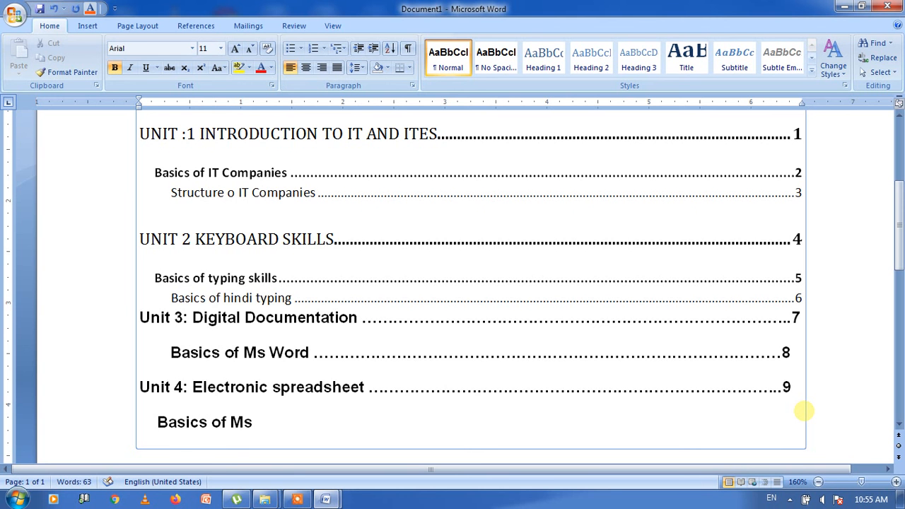
{"action": "type", "text": "Excel"}
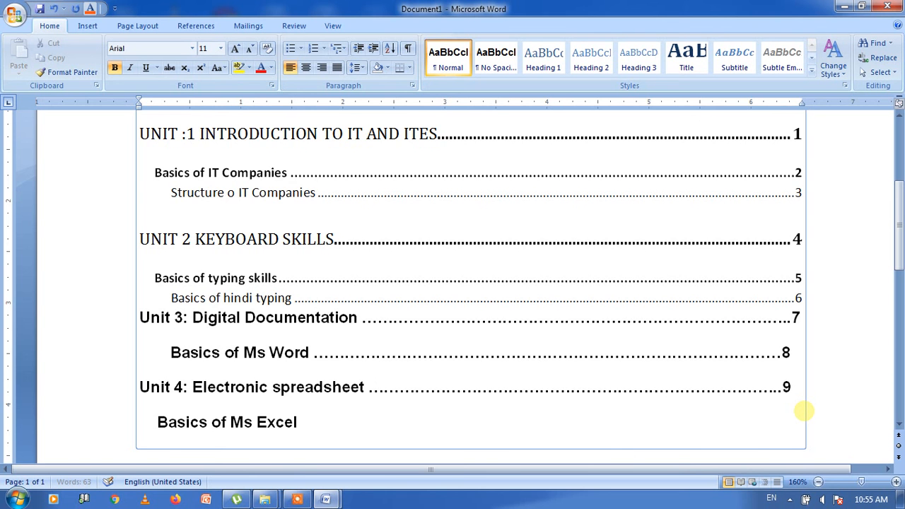
{"action": "type", "text": " ."}
{"action": "type", "text": "....................................................................................................."}
{"action": "type", "text": "10"}
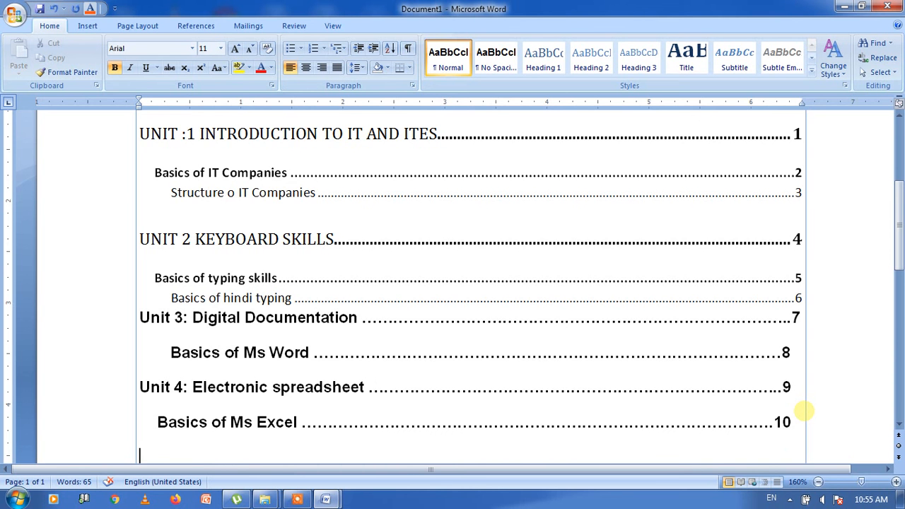
- Add the entry "Unit 5: Digital Presentation" on a new line, with a dotted leader and page number 11
{"action": "key", "text": "Return"}
{"action": "type", "text": "Unit 5: Digital Presentation"}
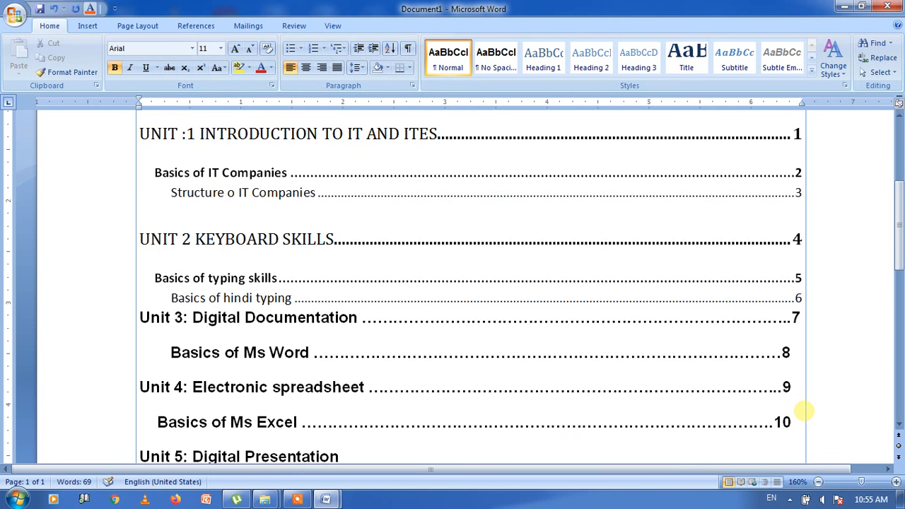
{"action": "type", "text": " ................................................................................11"}
- Add an indented entry "Basics of Power Point" under Unit 5, with a dotted leader and page number 12
{"action": "key", "text": "Return"}
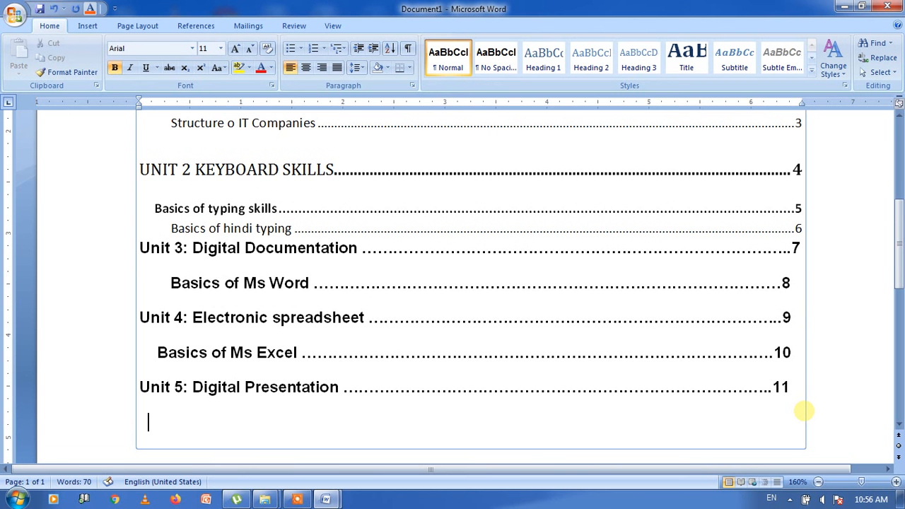
{"action": "type", "text": "fB"}
{"action": "key", "text": "BackSpace"}
{"action": "key", "text": "BackSpace"}
{"action": "type", "text": "Basics of Power Point ..................................................................................."}
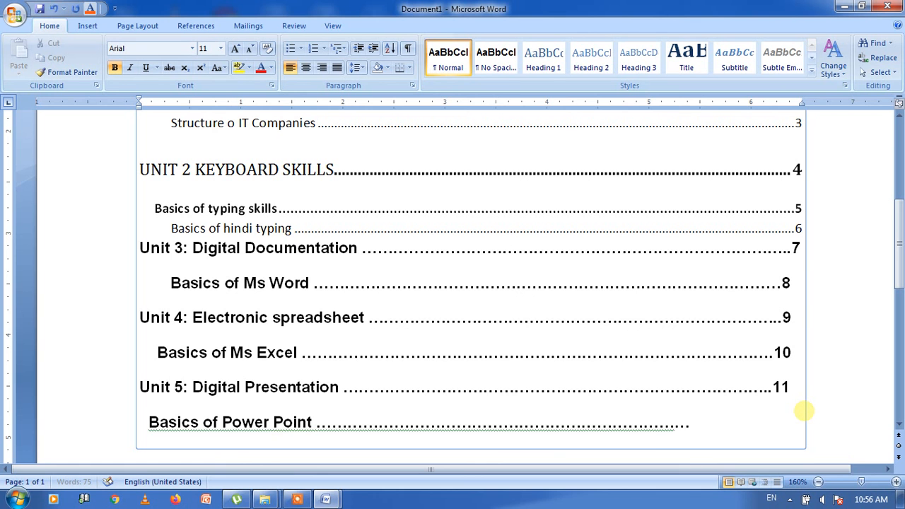
{"action": "type", "text": "...12"}
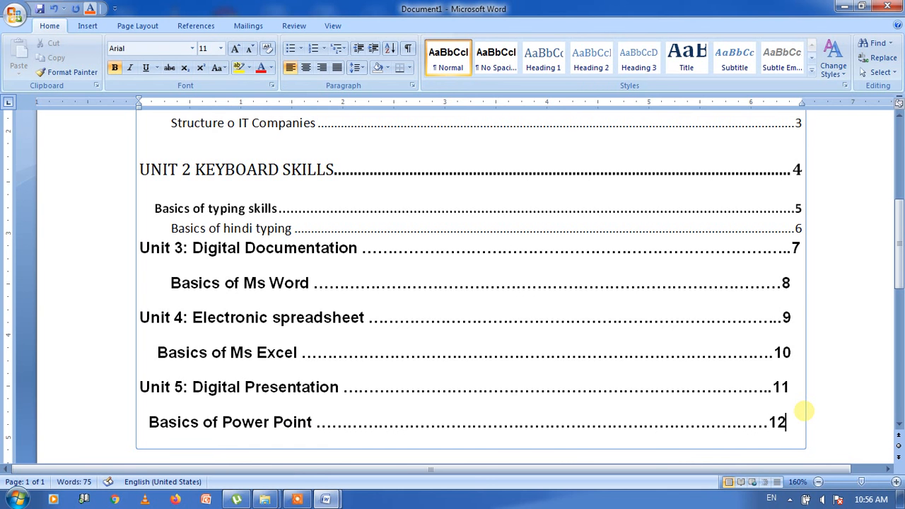
- Add the entry "Unit 6: Case Studies and Project:" with a dotted leader and page number 13, followed by a new line
{"action": "key", "text": "Return"}
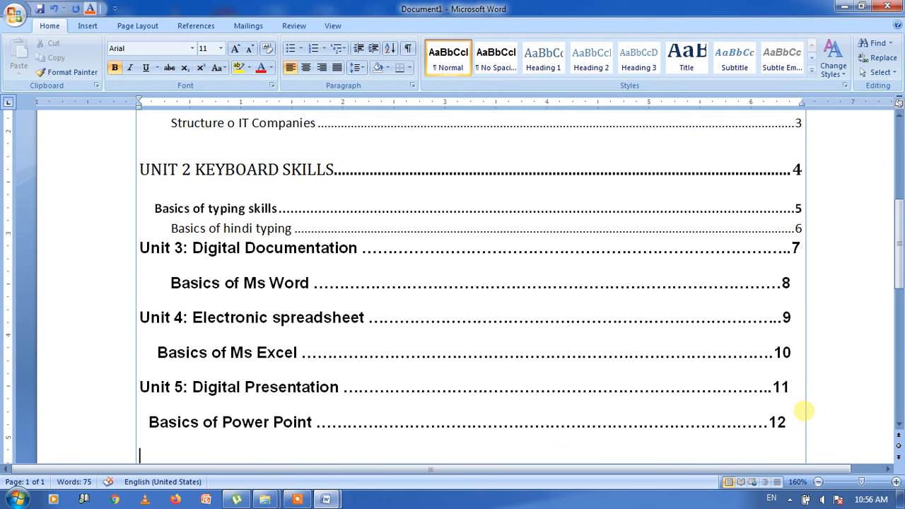
{"action": "type", "text": "Unit 6:"}
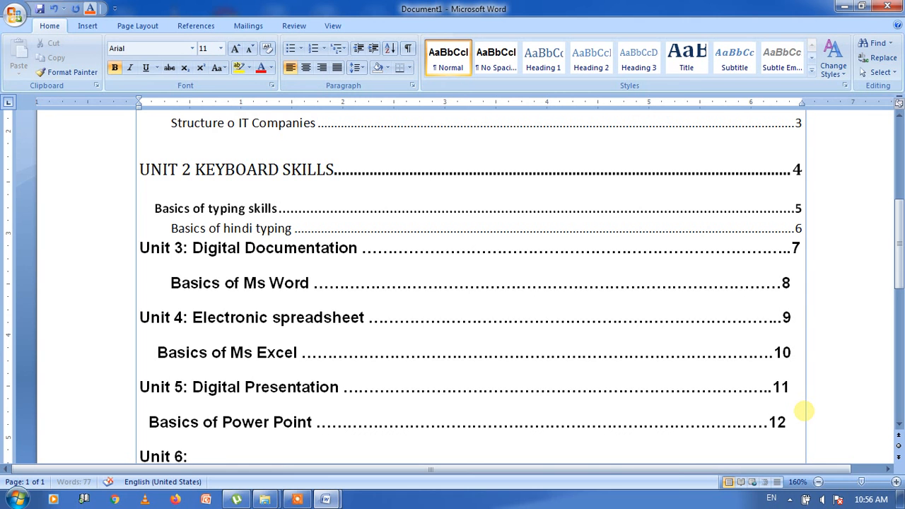
{"action": "type", "text": " Case Studie"}
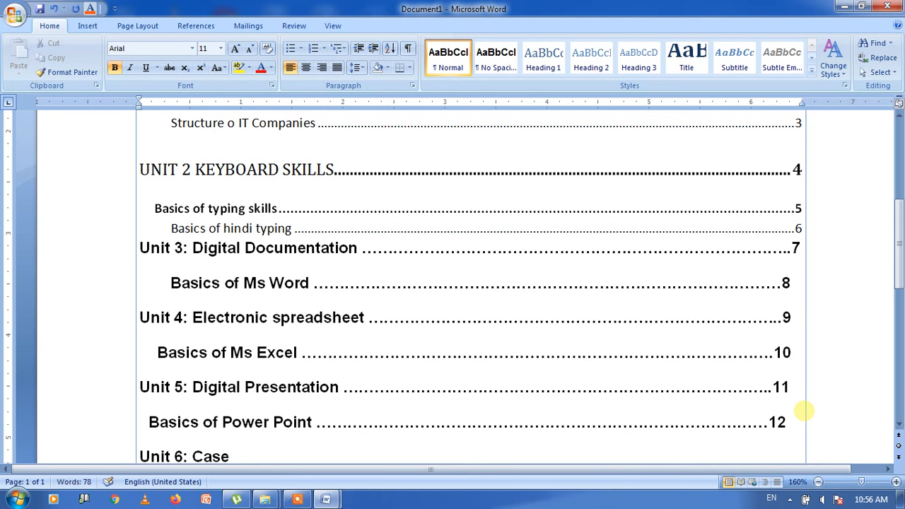
{"action": "type", "text": "s"}
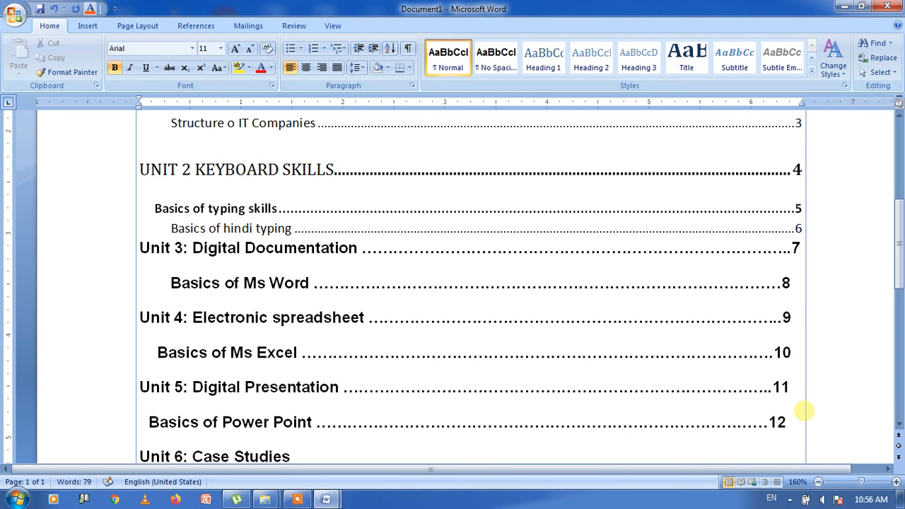
{"action": "type", "text": " and Project:"}
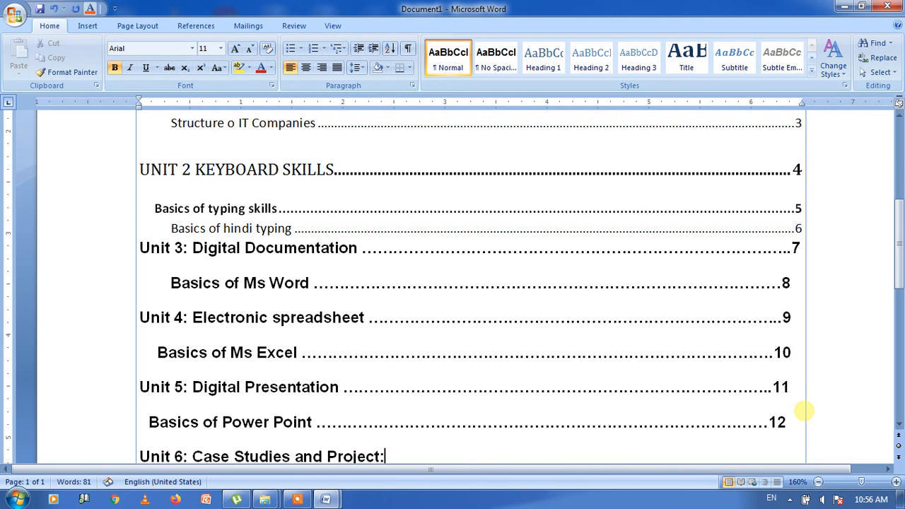
{"action": "type", "text": "."}
{"action": "type", "text": "...................."}
{"action": "type", "text": ".................................................13"}
{"action": "key", "text": "Return"}
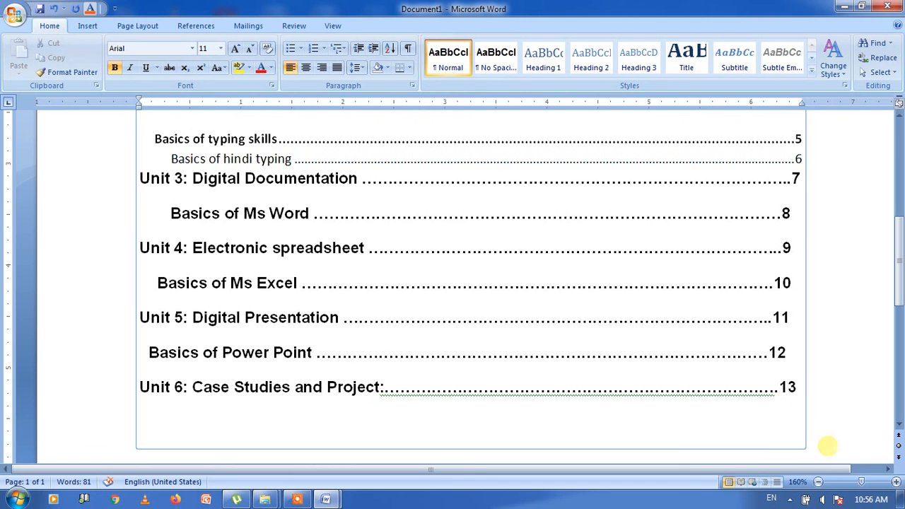
- Reduce the page zoom to 100% and review the whole index from the document title to the Unit 6 entry
{"action": "left_click", "coordinate": [818, 483]}
{"action": "left_click", "coordinate": [818, 483]}
{"action": "left_click", "coordinate": [819, 483]}
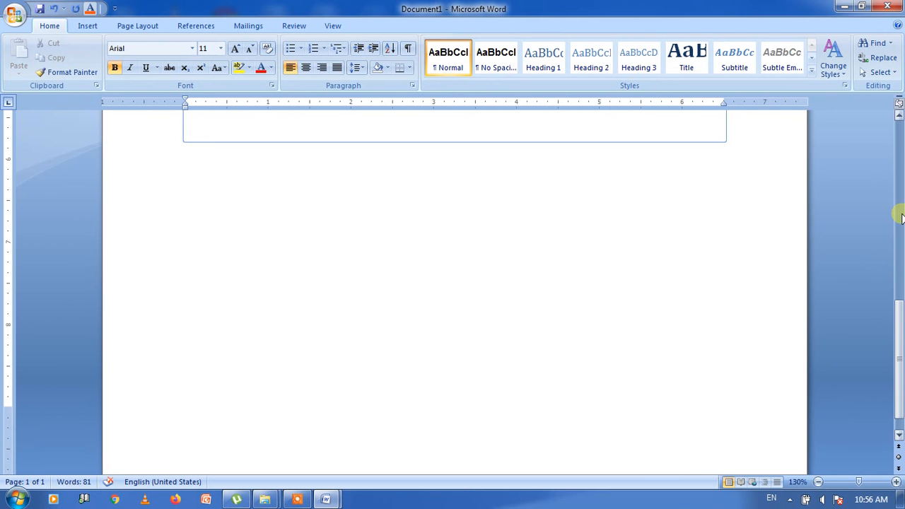
{"action": "left_click", "coordinate": [900, 262]}
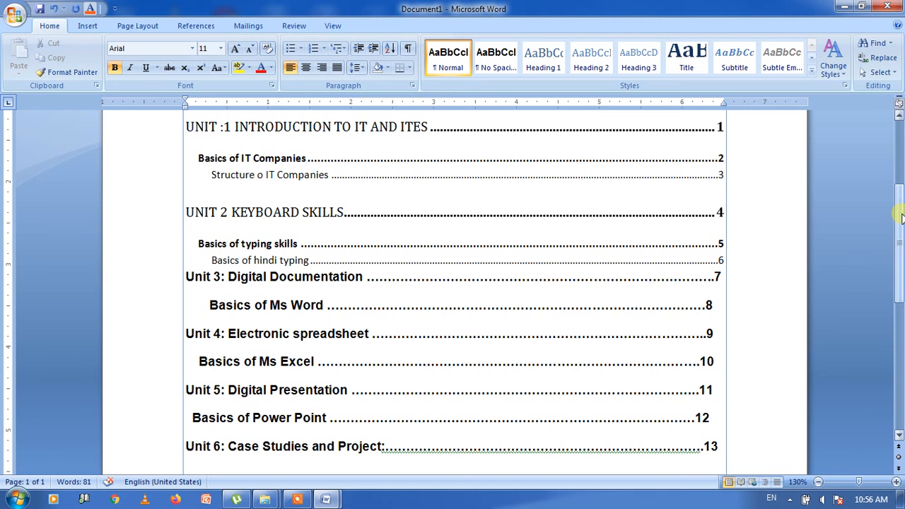
{"action": "left_click", "coordinate": [818, 483]}
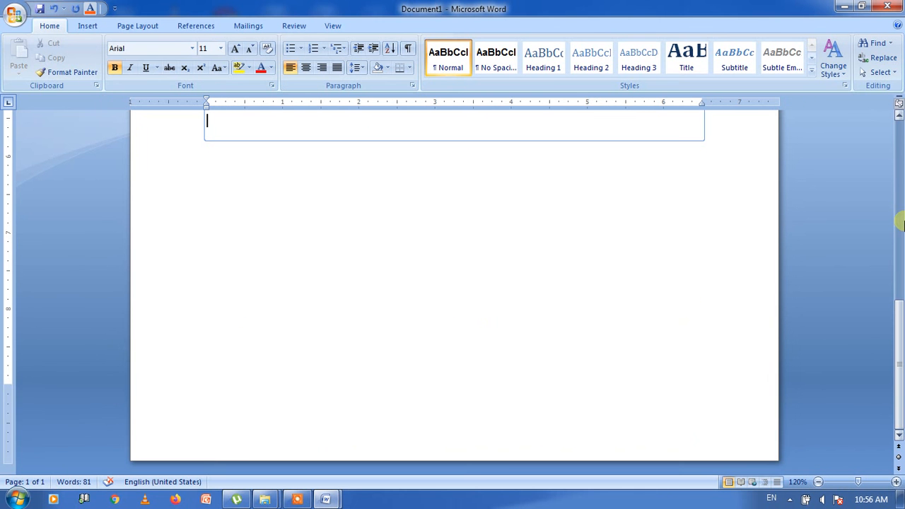
{"action": "left_click", "coordinate": [899, 221]}
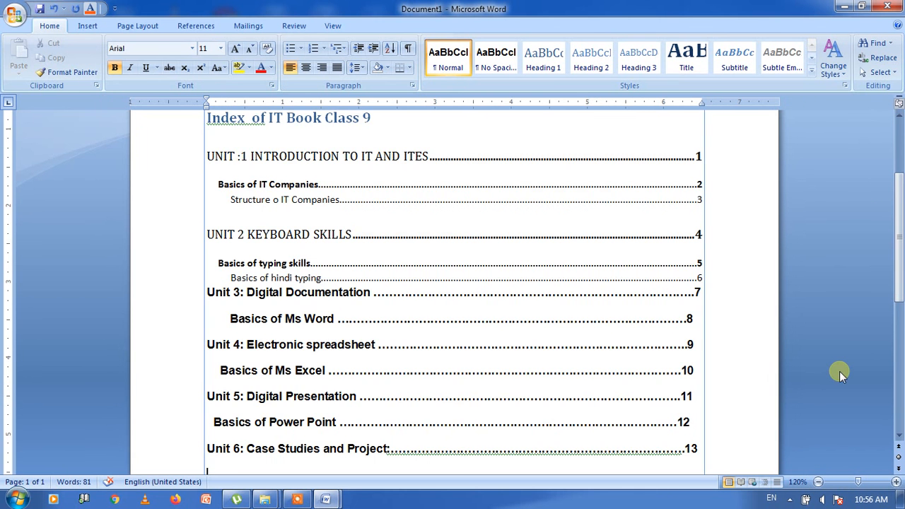
{"action": "left_click", "coordinate": [818, 483]}
{"action": "left_click", "coordinate": [820, 482]}
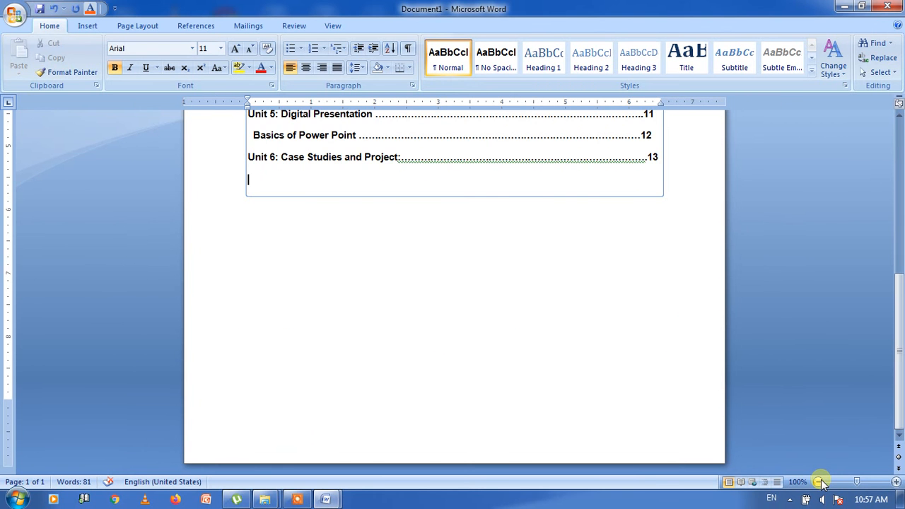
{"action": "left_click", "coordinate": [899, 133]}
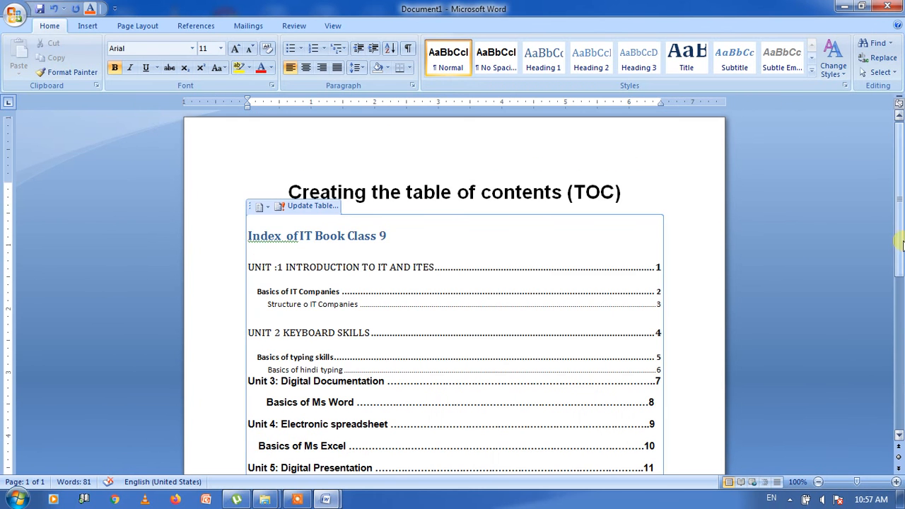
{"action": "left_click", "coordinate": [899, 436]}
{"action": "left_click", "coordinate": [899, 435]}
{"action": "left_click", "coordinate": [899, 435]}
{"action": "left_click", "coordinate": [899, 436]}
{"action": "left_click", "coordinate": [900, 435]}
{"action": "left_click", "coordinate": [900, 435]}
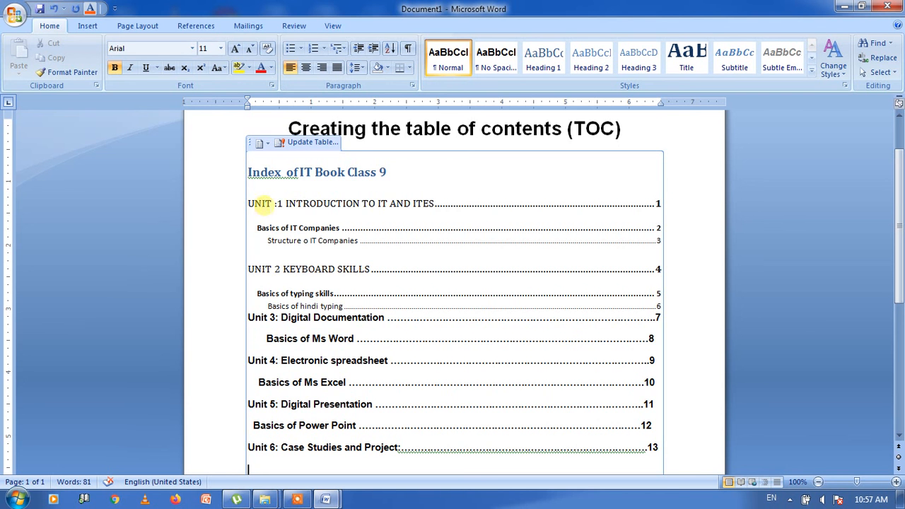
{"action": "double_click", "coordinate": [280, 203]}
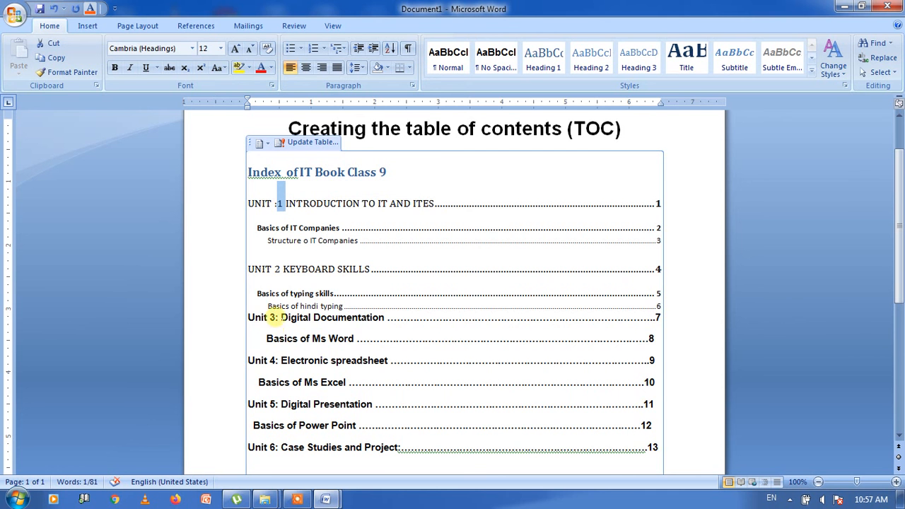
{"action": "left_click_drag", "start_coordinate": [248, 318], "coordinate": [297, 320]}
{"action": "left_click", "coordinate": [299, 317]}
{"action": "key", "text": "ctrl+z"}
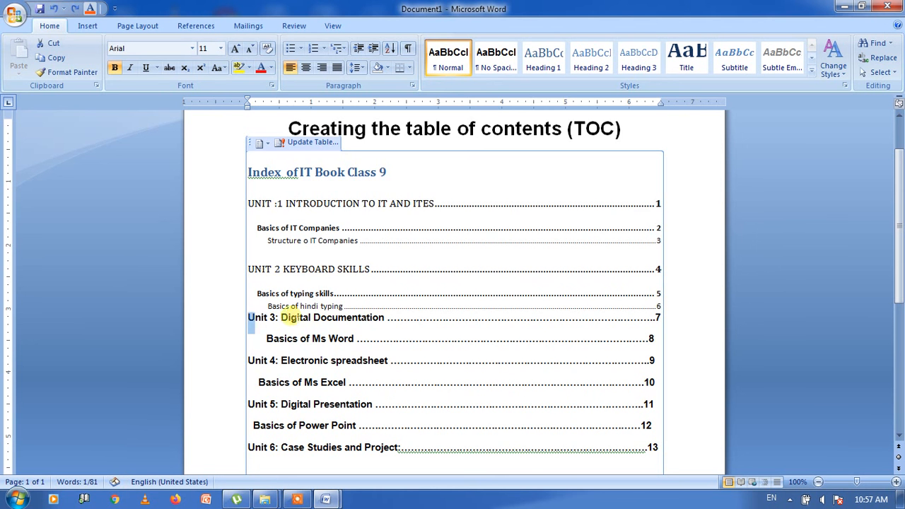
{"action": "left_click", "coordinate": [384, 318]}
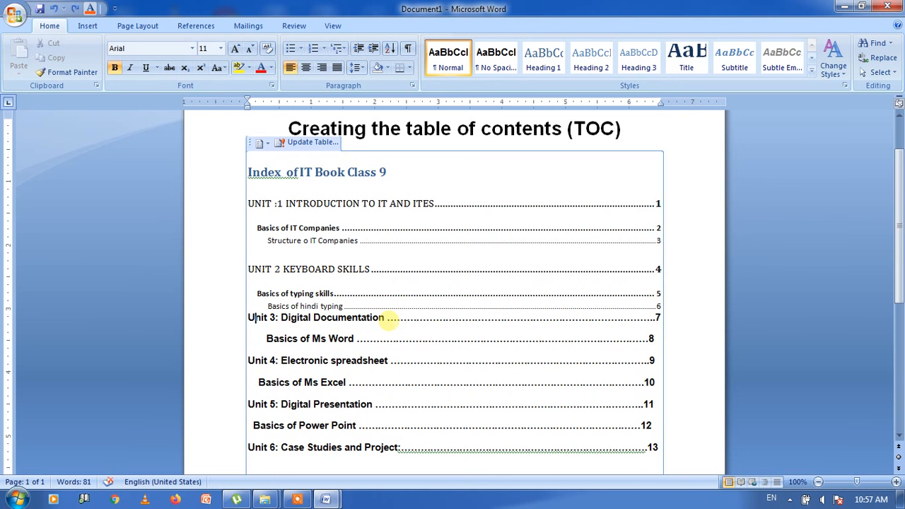
- Colour the heading text of the Unit 3, Unit 4, Unit 5 and Unit 6 entries red, leaving out their dotted leaders and page numbers
{"action": "left_click_drag", "start_coordinate": [391, 320], "coordinate": [245, 318]}
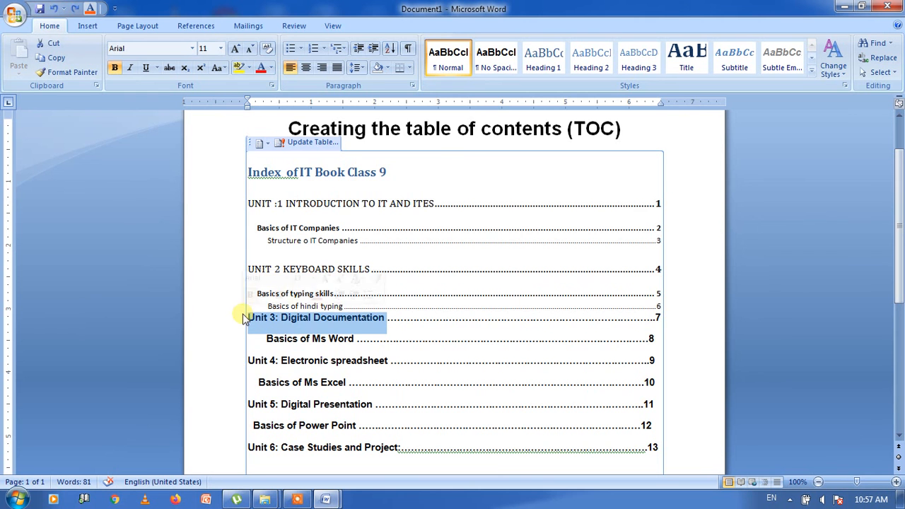
{"action": "left_click", "coordinate": [261, 68]}
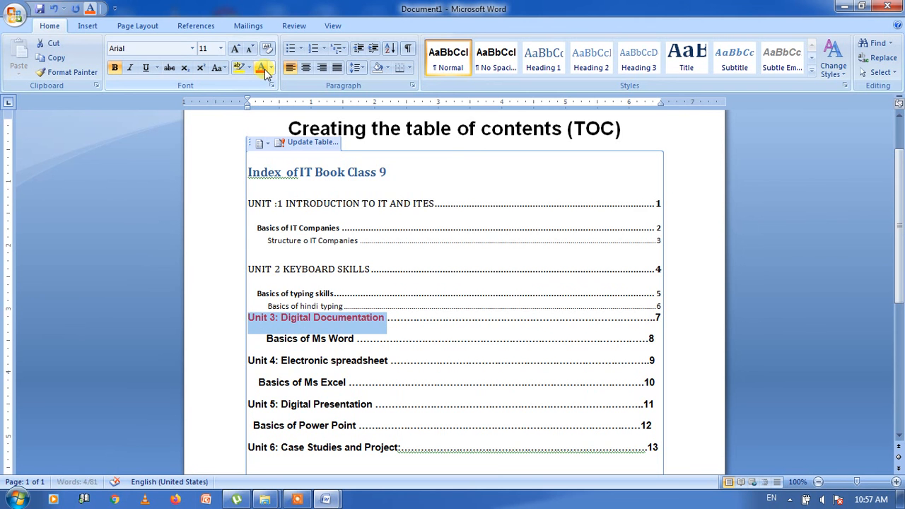
{"action": "left_click_drag", "start_coordinate": [390, 360], "coordinate": [263, 364]}
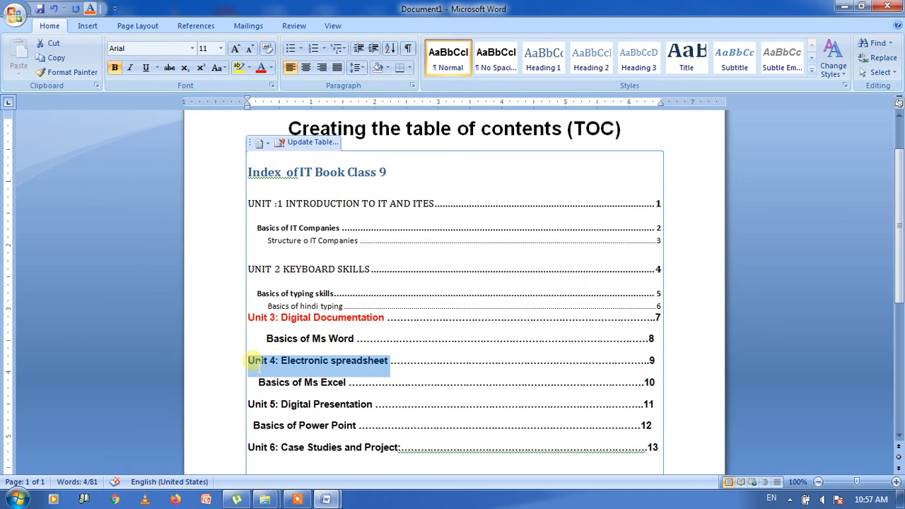
{"action": "left_click", "coordinate": [260, 71]}
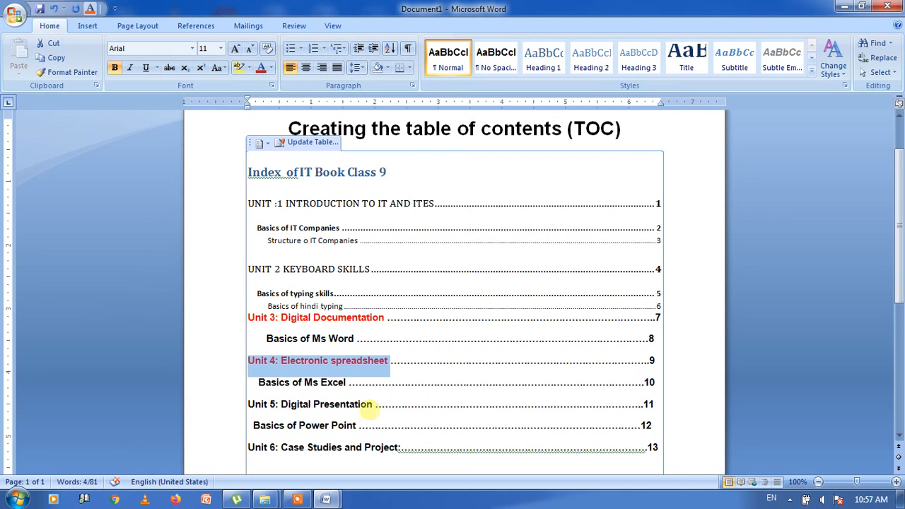
{"action": "left_click_drag", "start_coordinate": [375, 405], "coordinate": [259, 406]}
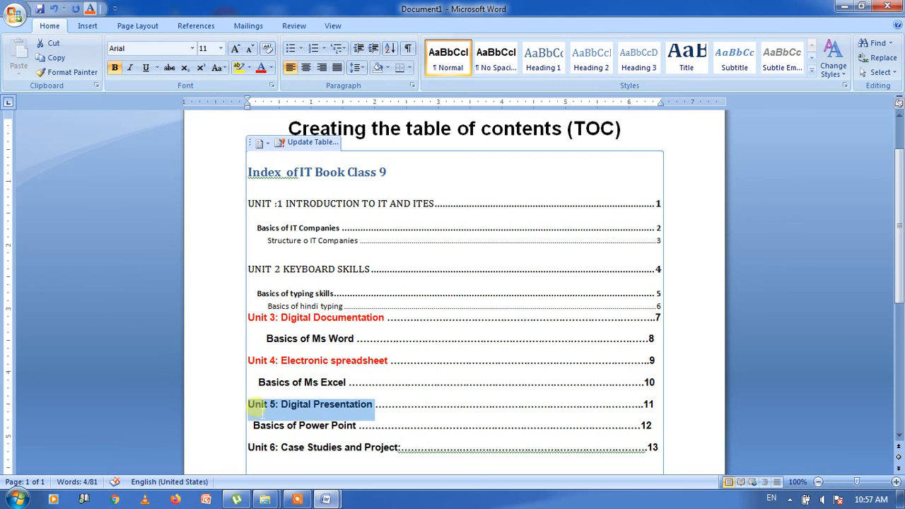
{"action": "left_click", "coordinate": [261, 71]}
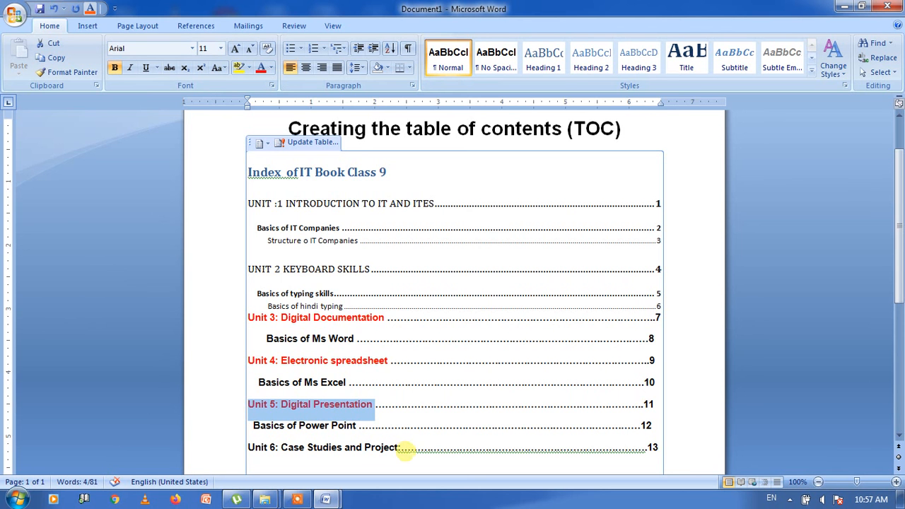
{"action": "left_click_drag", "start_coordinate": [401, 447], "coordinate": [263, 453]}
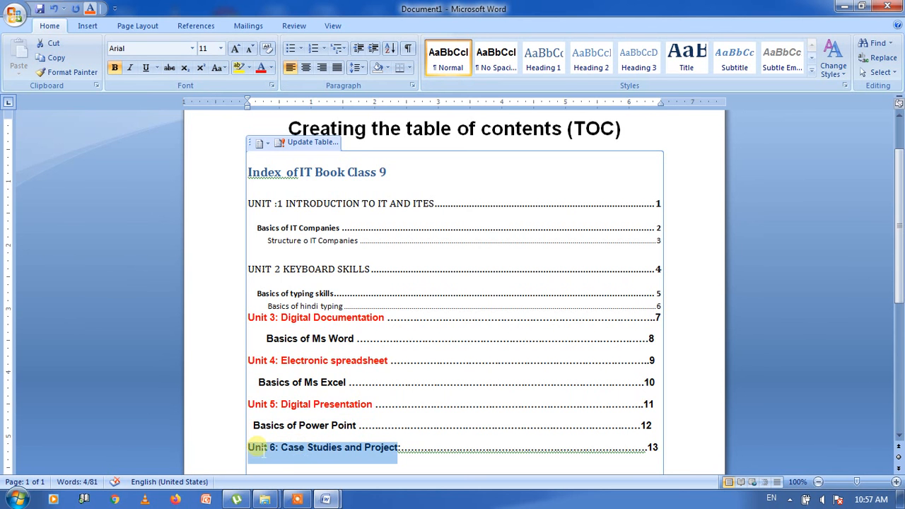
{"action": "left_click", "coordinate": [260, 68]}
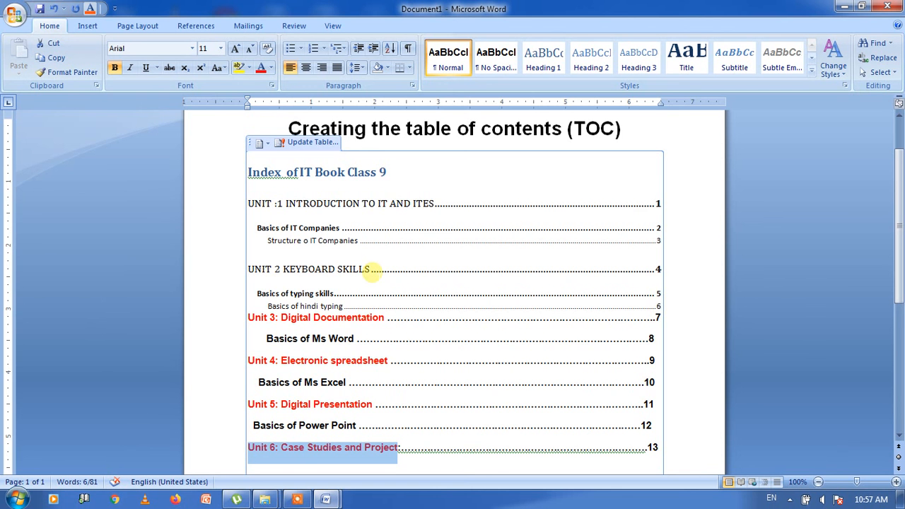
- Apply the red font colour to the entire "UNIT 2 KEYBOARD SKILLS" line, including its dotted leader and page number
{"action": "left_click_drag", "start_coordinate": [369, 270], "coordinate": [254, 268]}
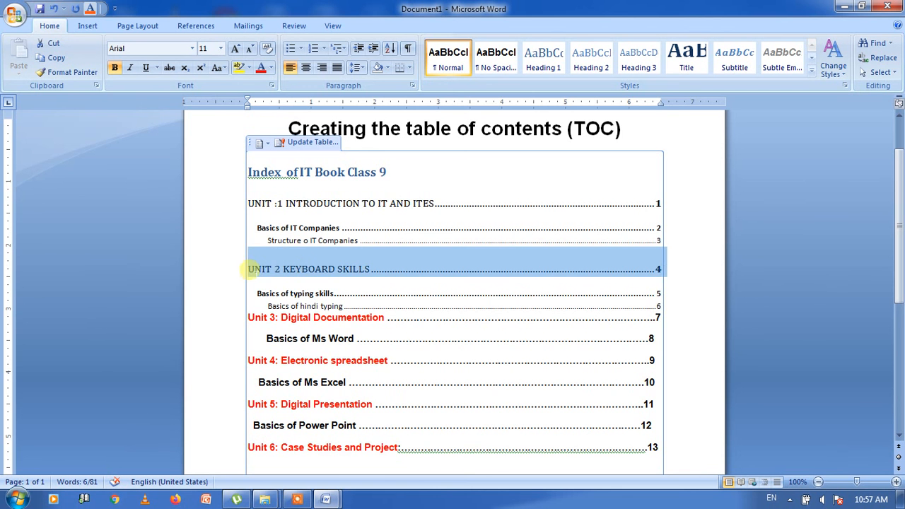
{"action": "left_click", "coordinate": [260, 68]}
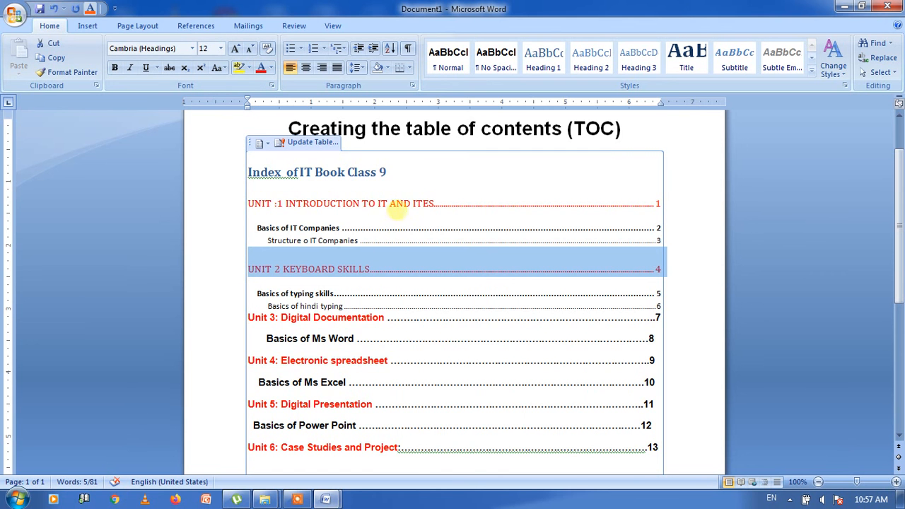